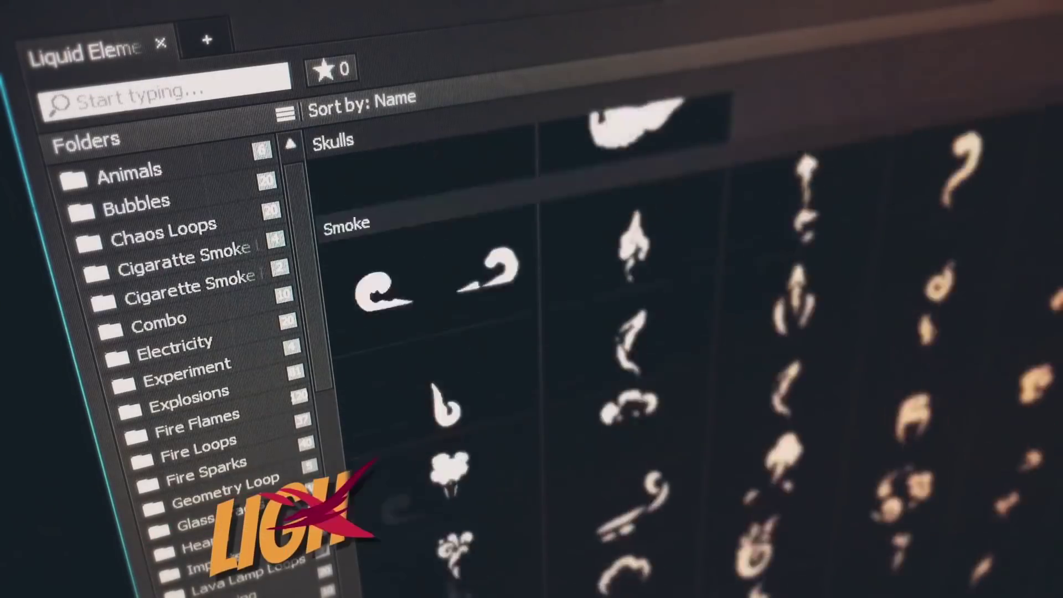
- Leave the Liquid Elements promo and switch to the empty After Effects project
{"action": "left_click", "coordinate": [197, 393]}
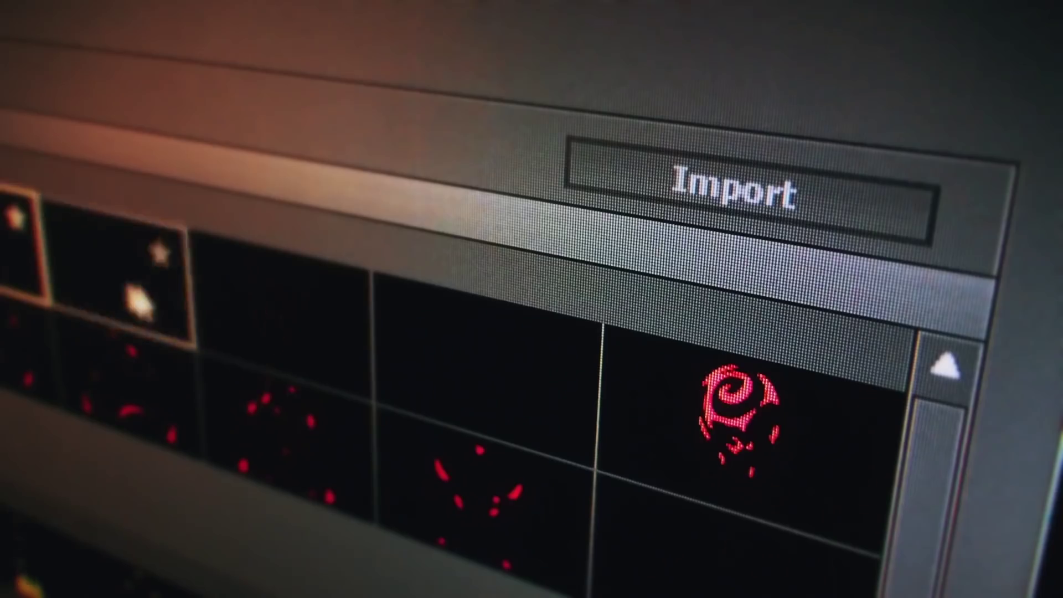
{"action": "left_click", "coordinate": [327, 332]}
{"action": "left_click", "coordinate": [643, 427]}
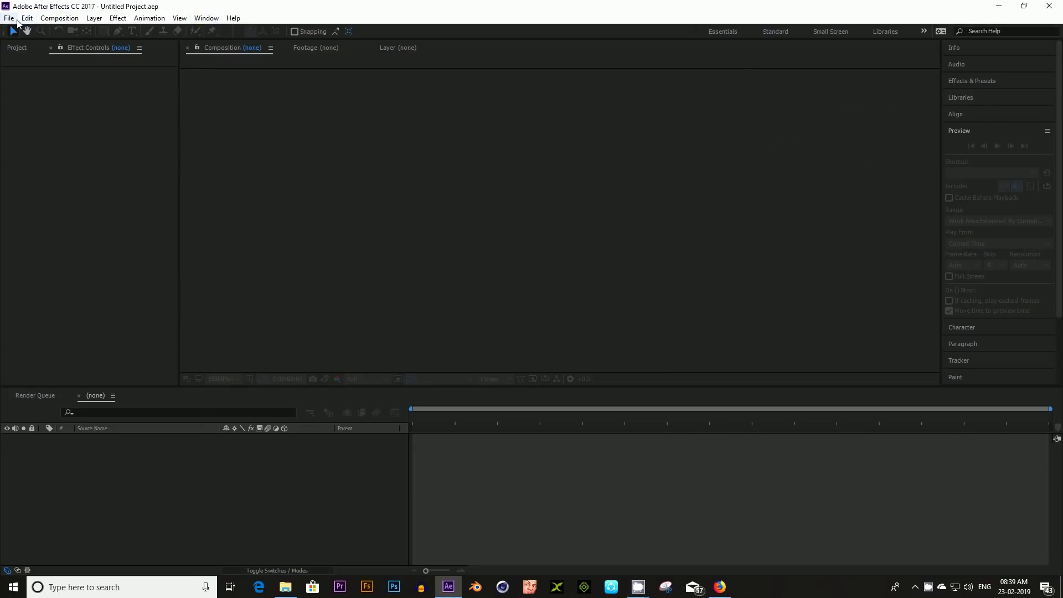
- Start a file import and browse to E:\videos\for editing\india footage
{"action": "left_click", "coordinate": [17, 20]}
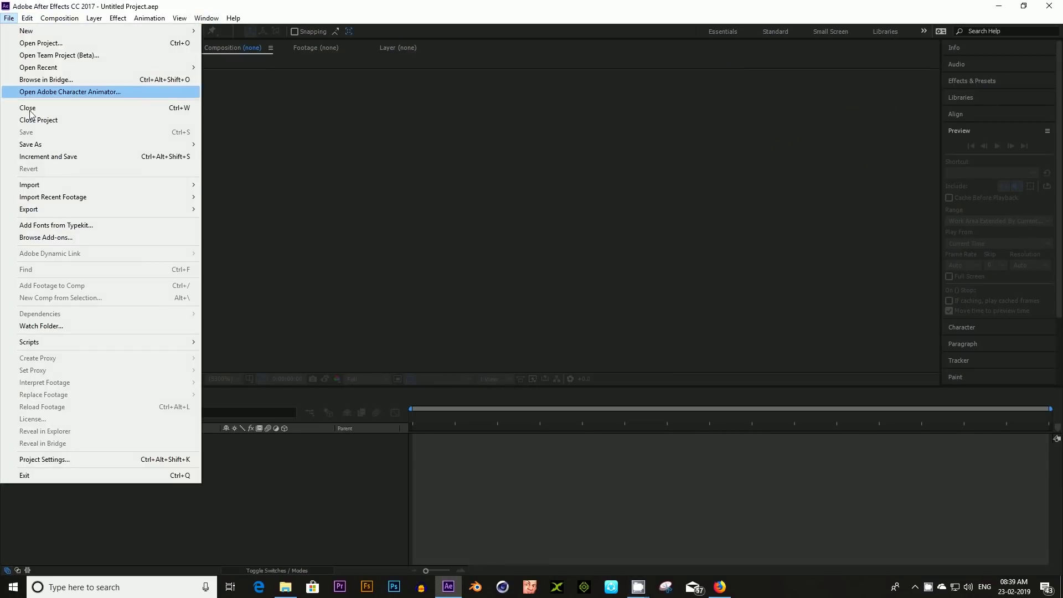
{"action": "mouse_move", "coordinate": [45, 182]}
{"action": "left_click", "coordinate": [244, 183]}
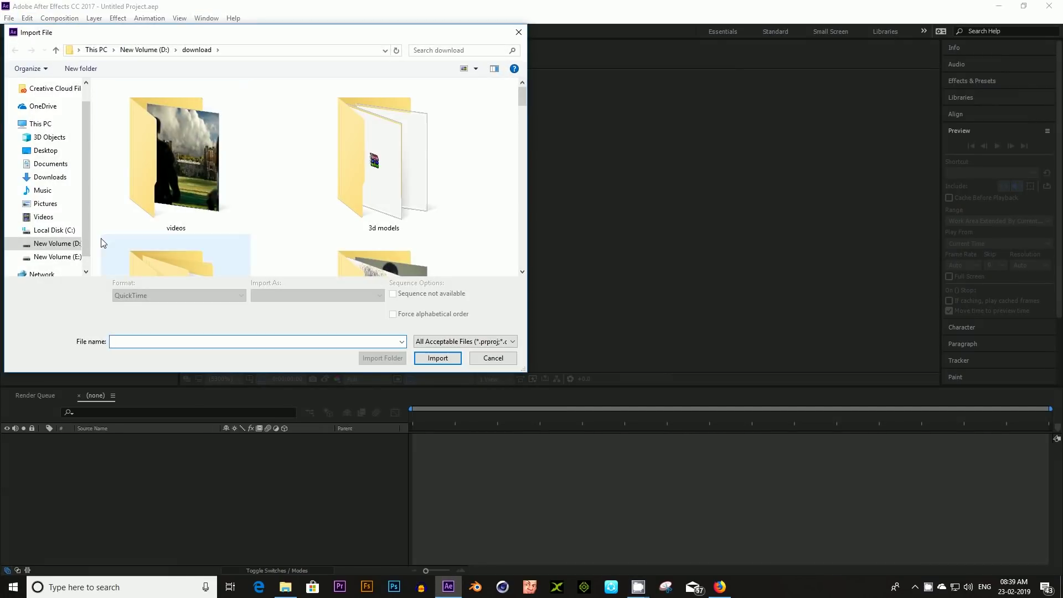
{"action": "left_click", "coordinate": [76, 258]}
{"action": "double_click", "coordinate": [142, 221]}
{"action": "double_click", "coordinate": [152, 228]}
{"action": "double_click", "coordinate": [159, 233]}
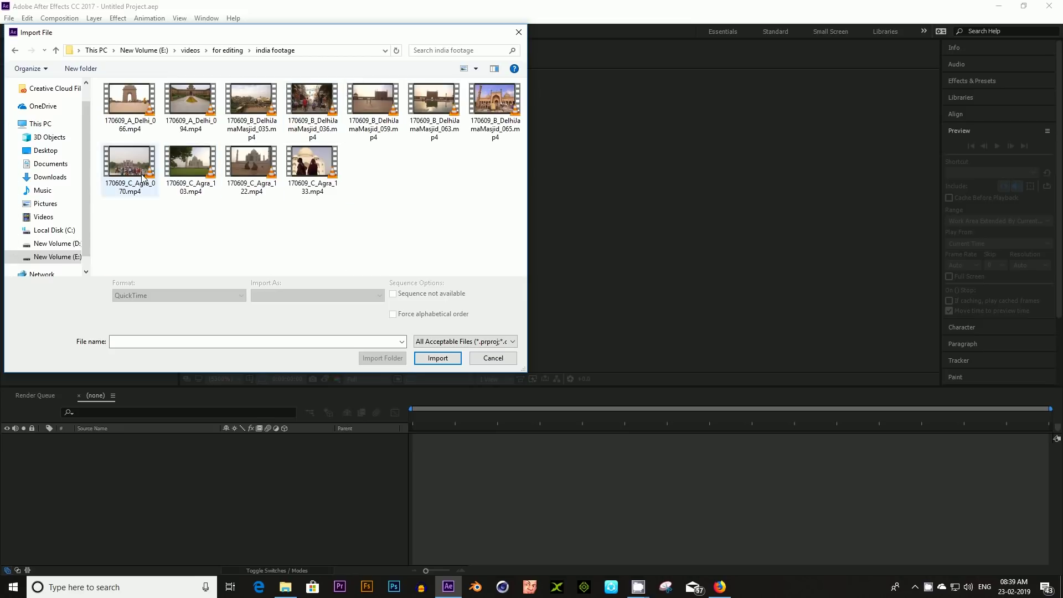
- Import 170609_A_Delhi_066.mp4 and expand the Tracker panel in place of preview settings
{"action": "double_click", "coordinate": [128, 103]}
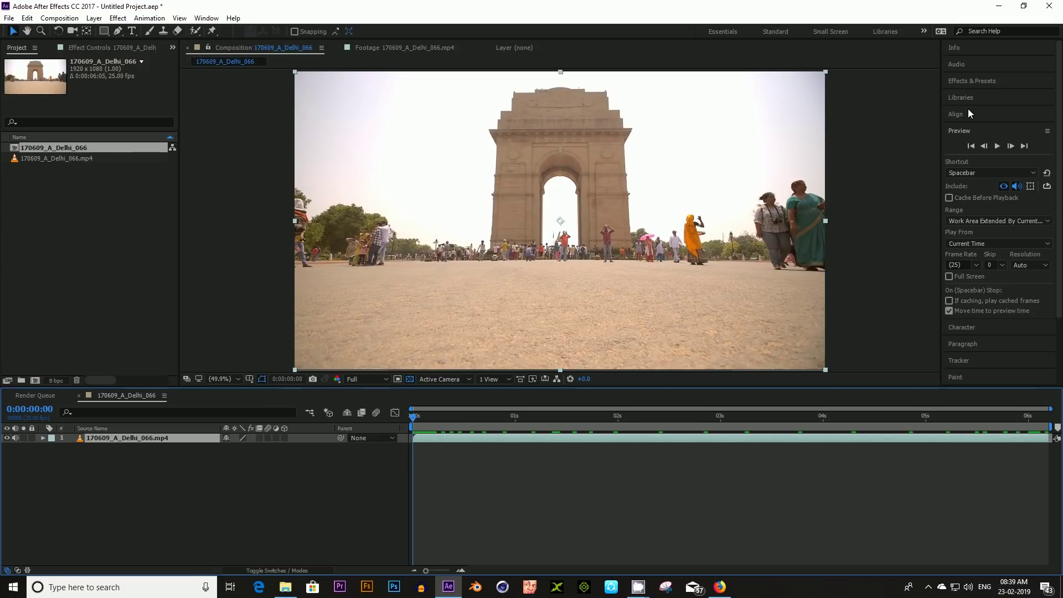
{"action": "left_click", "coordinate": [960, 133]}
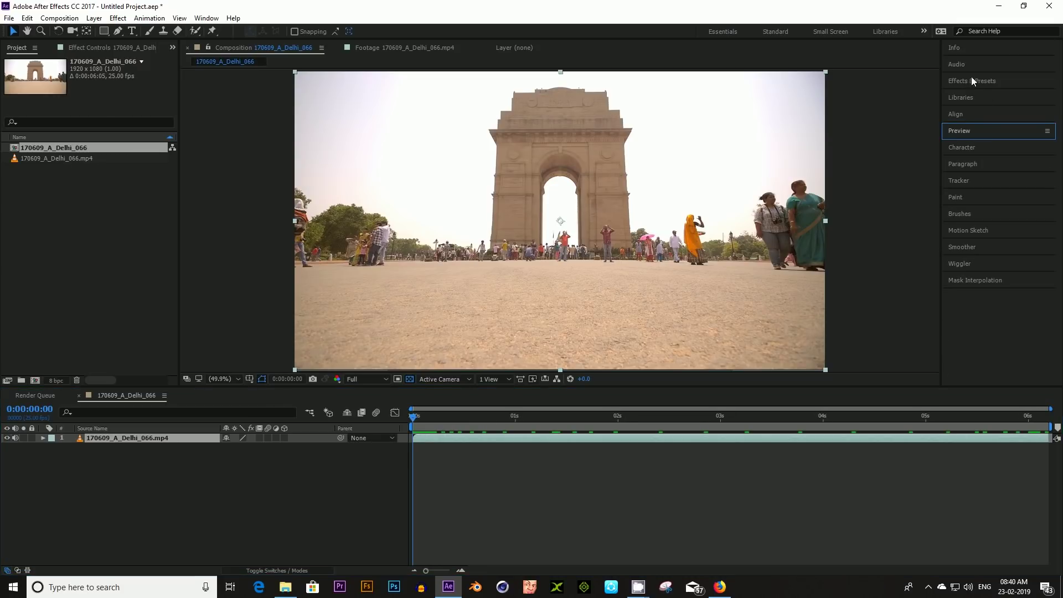
{"action": "left_click", "coordinate": [966, 181]}
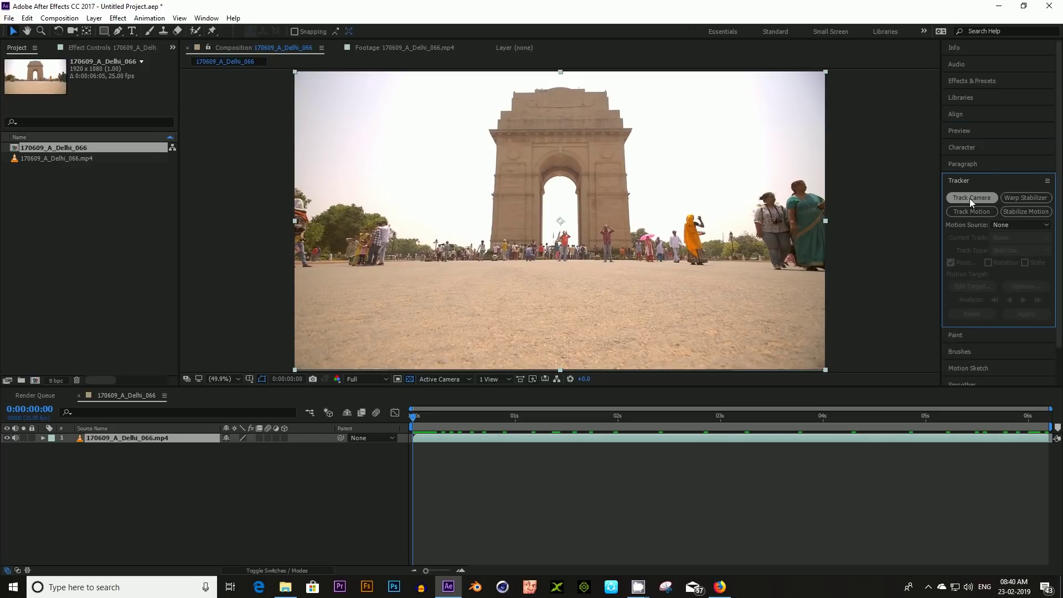
- Run Track Camera, lasso the ground track points and create a null and camera from them
{"action": "left_click", "coordinate": [971, 198]}
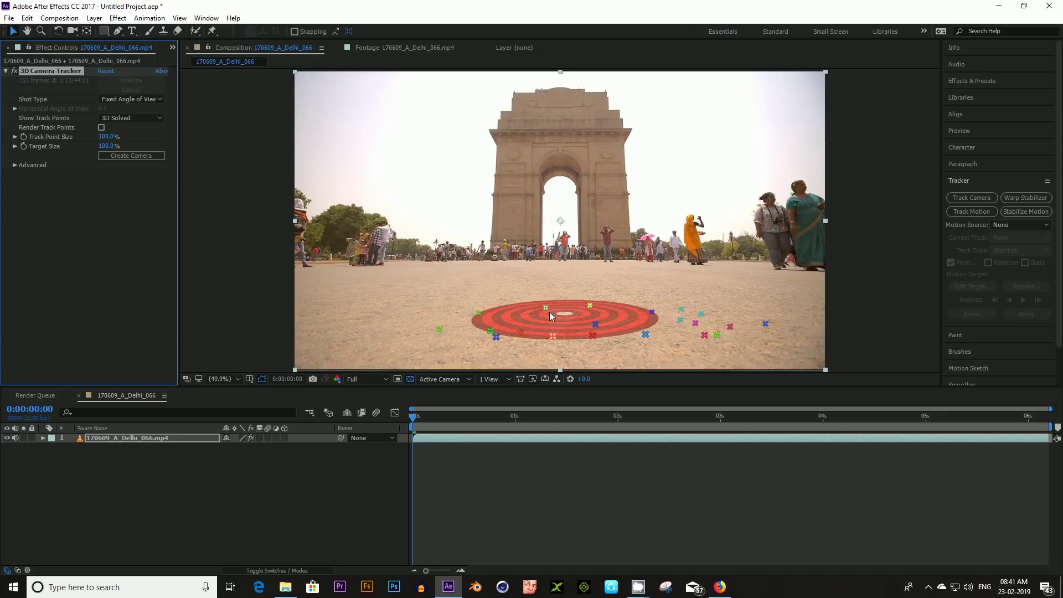
{"action": "mouse_move", "coordinate": [559, 320]}
{"action": "left_mouse_down"}
{"action": "mouse_move", "coordinate": [481, 337]}
{"action": "mouse_move", "coordinate": [430, 327]}
{"action": "mouse_move", "coordinate": [517, 302]}
{"action": "mouse_move", "coordinate": [750, 310]}
{"action": "left_mouse_up"}
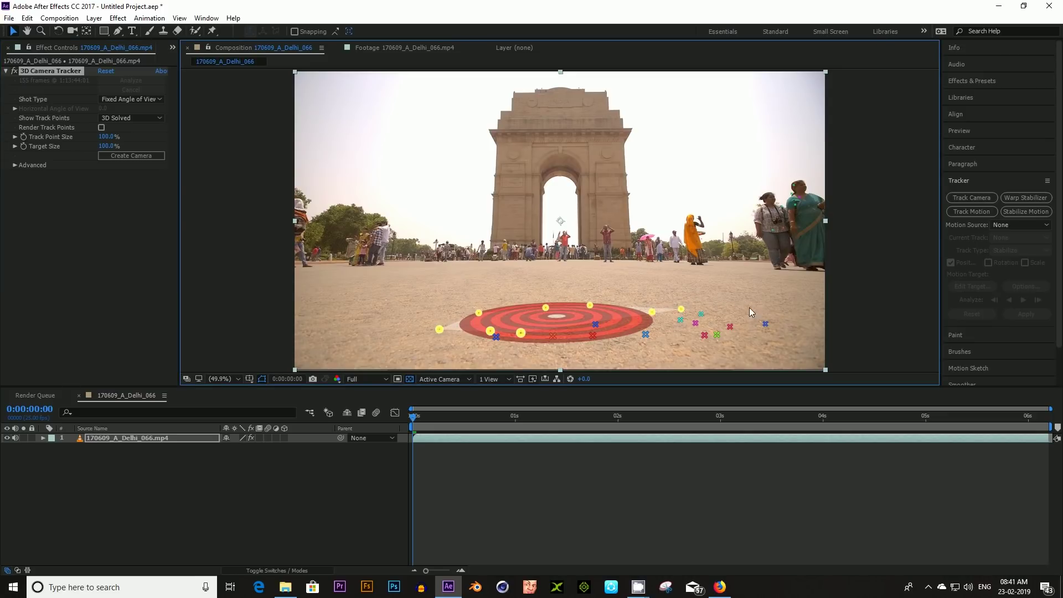
{"action": "right_click", "coordinate": [540, 316]}
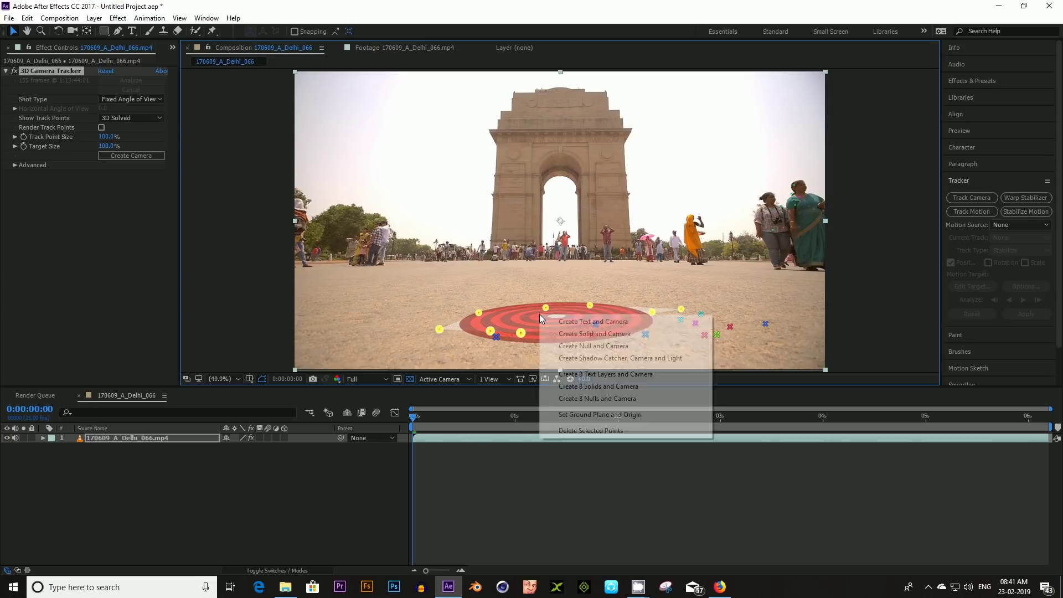
{"action": "left_click", "coordinate": [566, 346]}
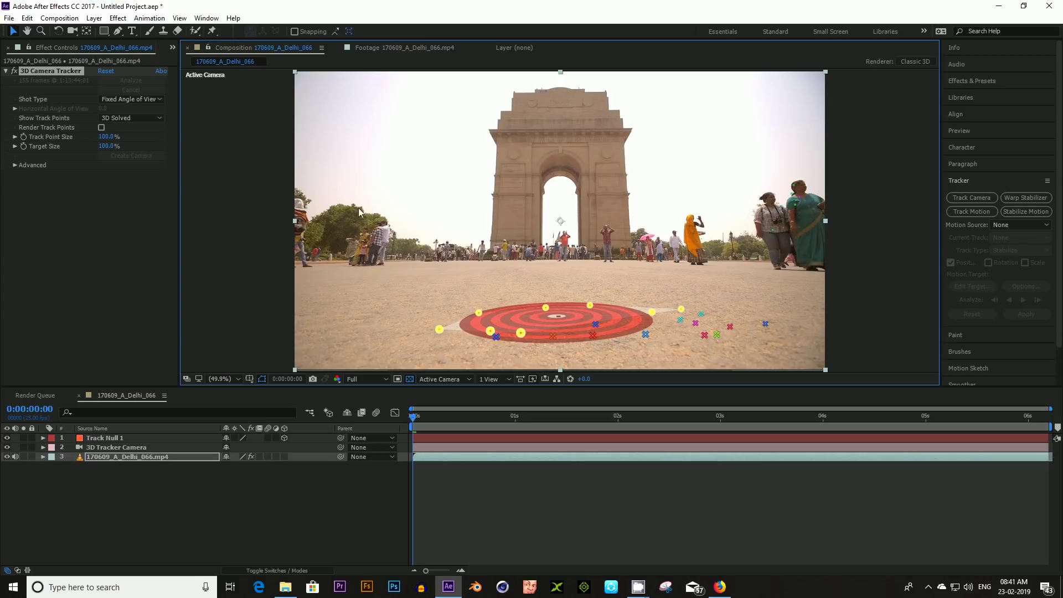
{"action": "left_click", "coordinate": [96, 18]}
- Create a new Medium Cyan Solid 1 layer with default settings
{"action": "mouse_move", "coordinate": [110, 28]}
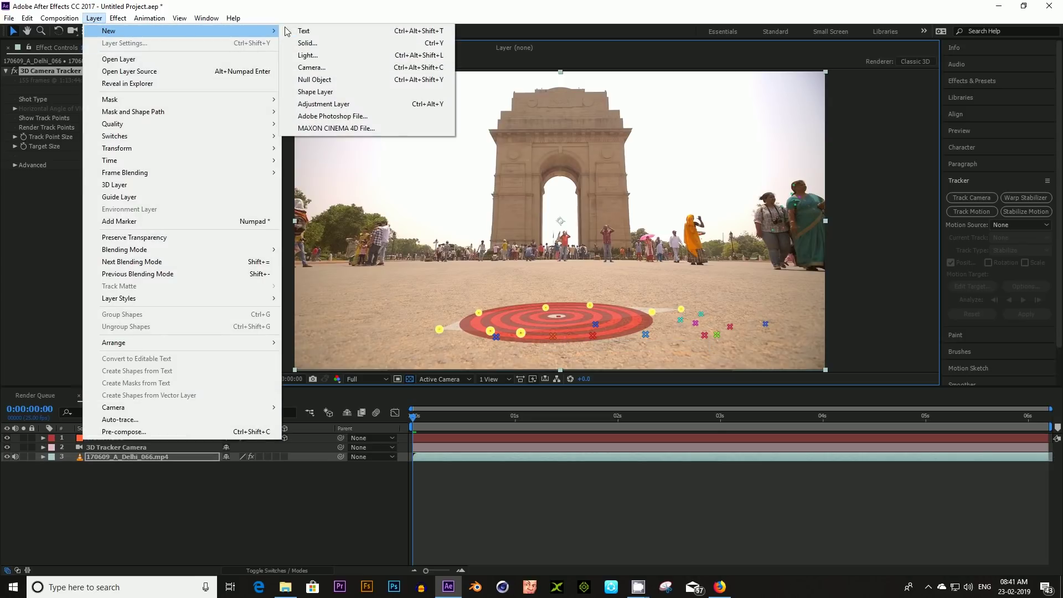
{"action": "left_click", "coordinate": [310, 40]}
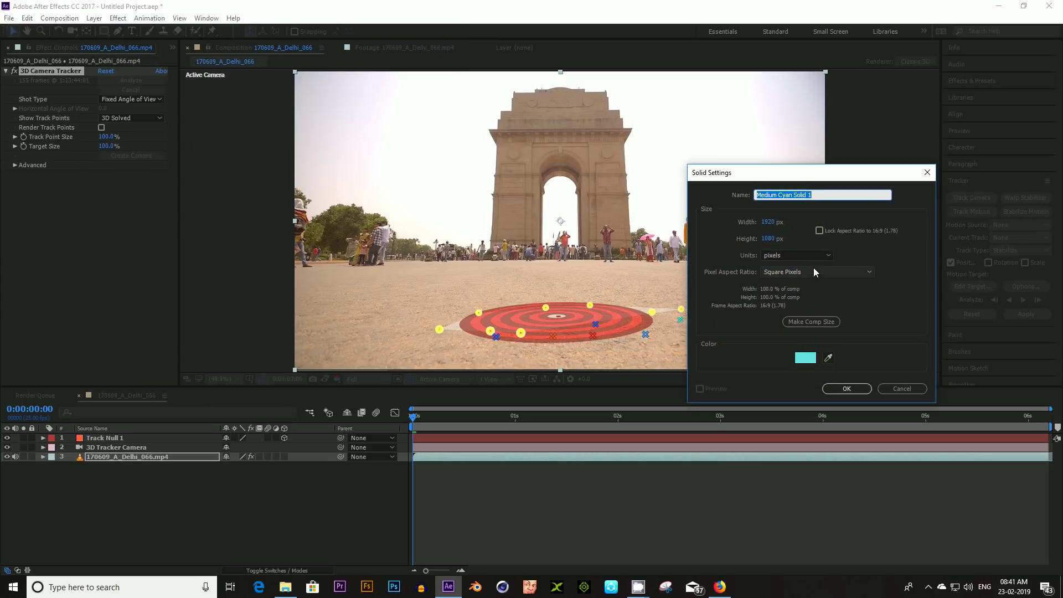
{"action": "left_click", "coordinate": [866, 388]}
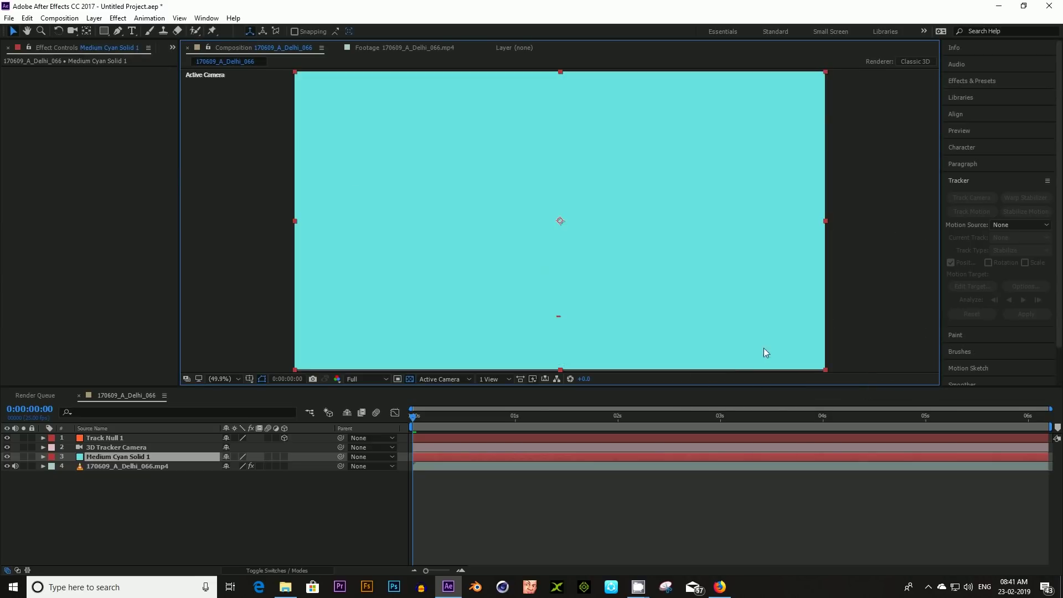
- Apply Video Copilot's Element effect to the solid and open its Scene Setup
{"action": "left_click", "coordinate": [118, 18]}
{"action": "mouse_move", "coordinate": [191, 327]}
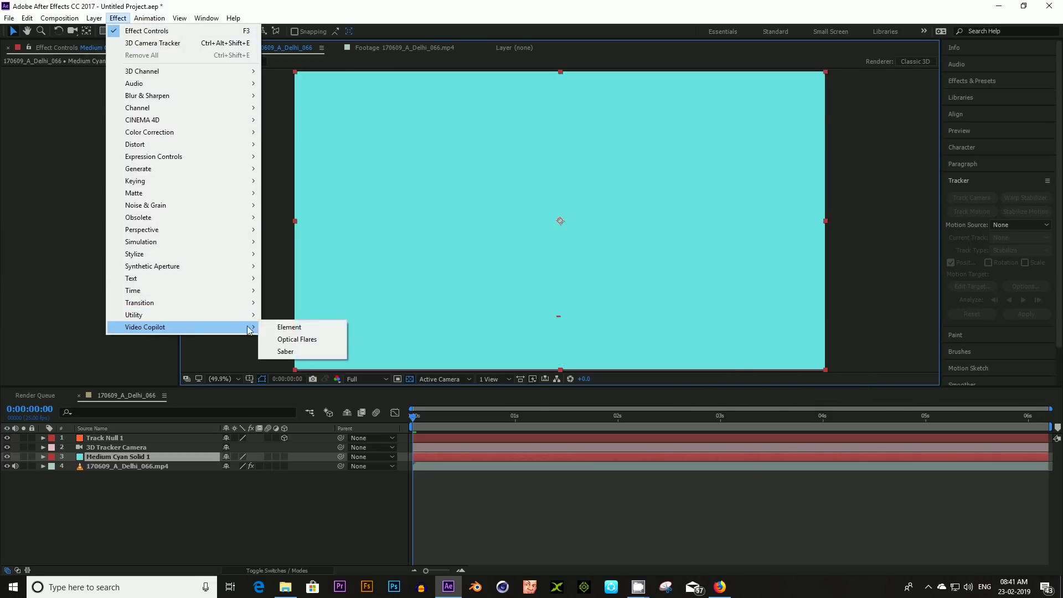
{"action": "left_click", "coordinate": [306, 328]}
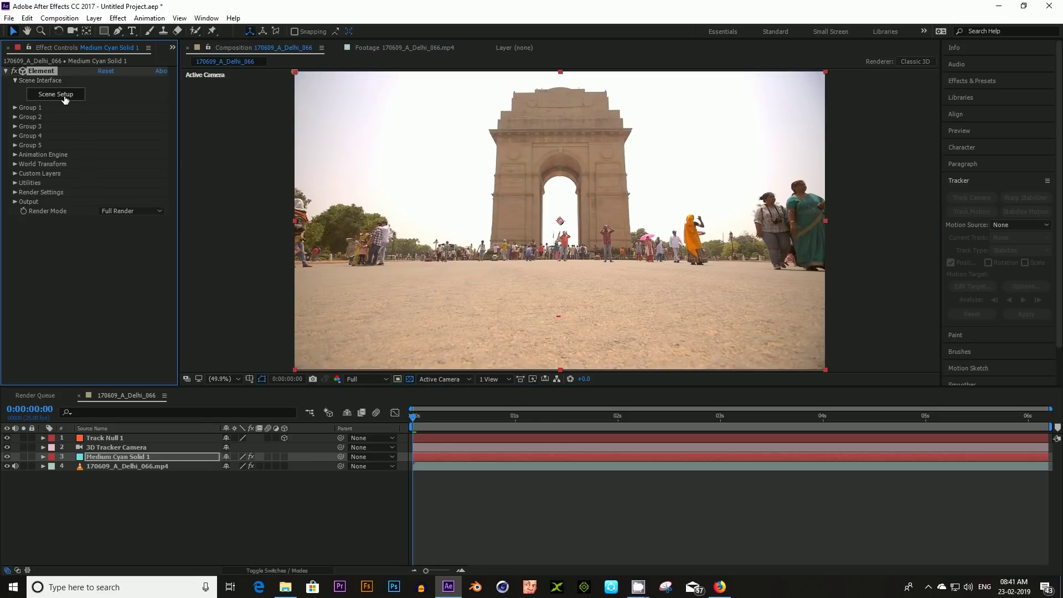
{"action": "left_click", "coordinate": [56, 94]}
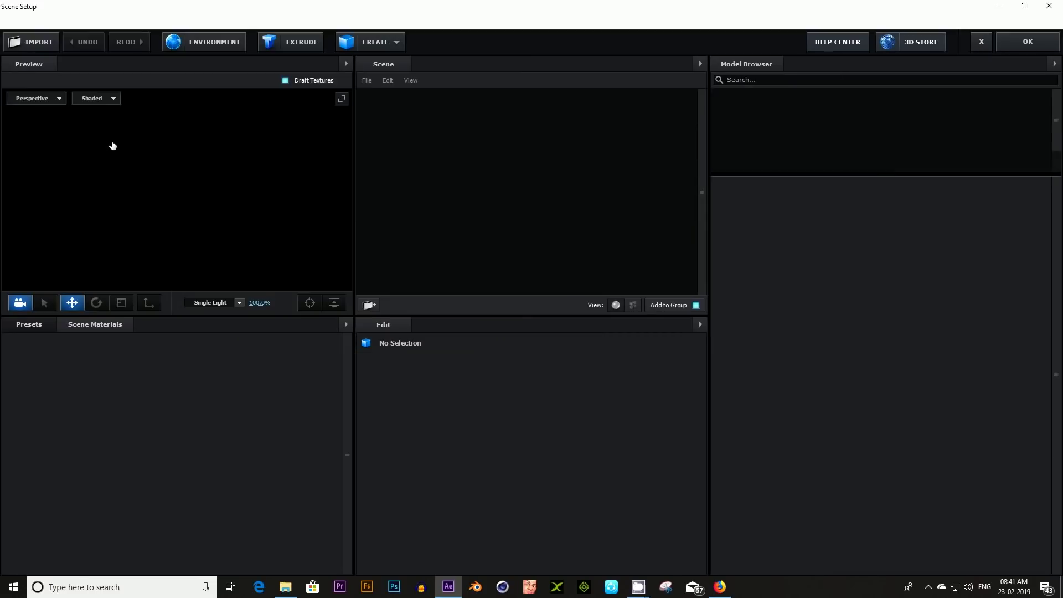
- Import Thor's Hammer.c4d from E:\3D MODEL, found by searching THOR
{"action": "left_click", "coordinate": [30, 42]}
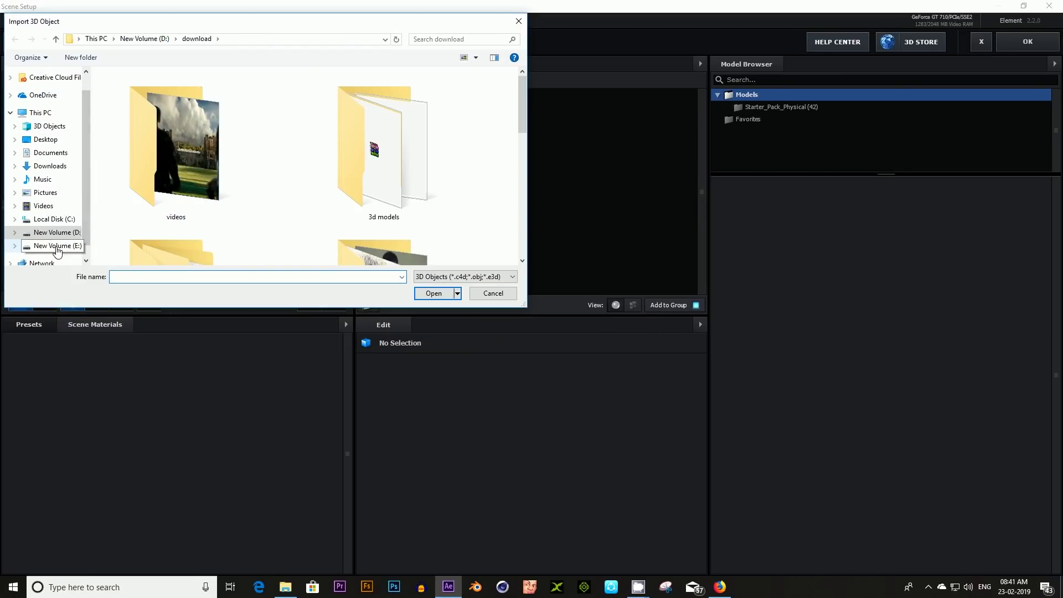
{"action": "left_click", "coordinate": [55, 245]}
{"action": "double_click", "coordinate": [119, 90]}
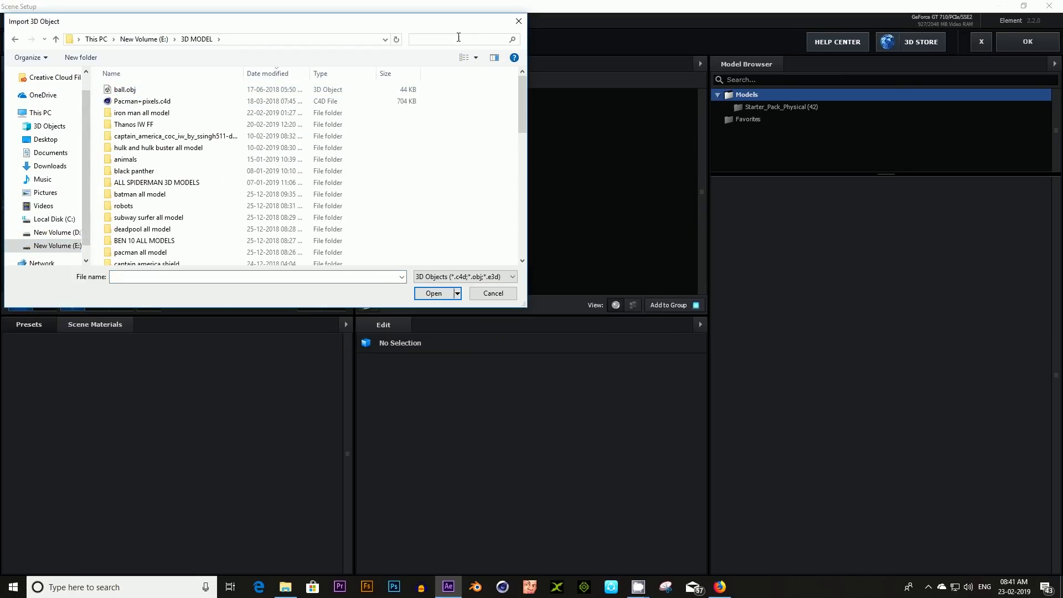
{"action": "left_click", "coordinate": [459, 37]}
{"action": "key", "text": "Down"}
{"action": "key", "text": "Return"}
{"action": "double_click", "coordinate": [155, 85]}
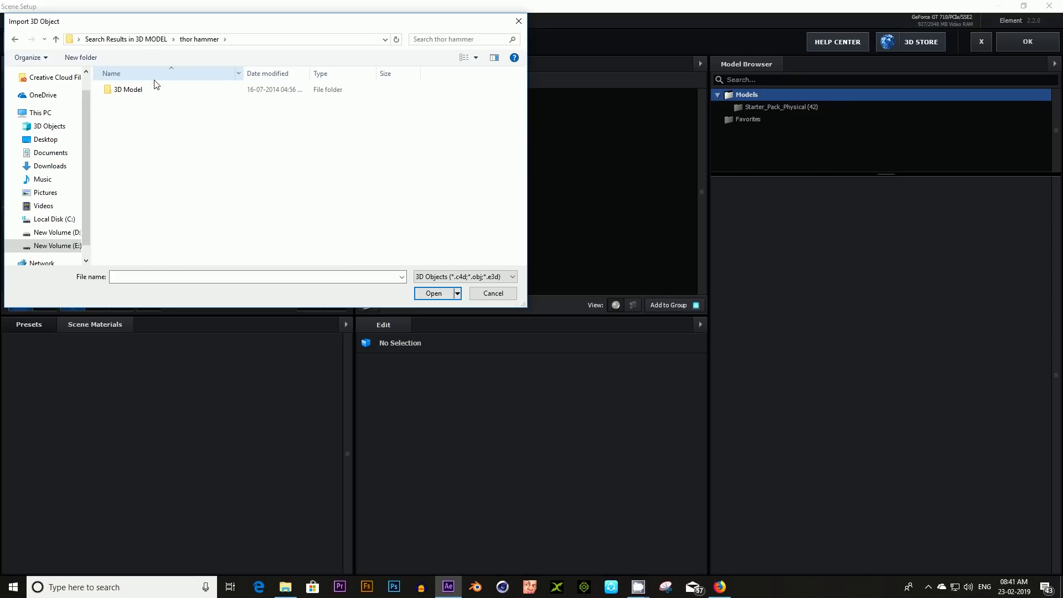
{"action": "double_click", "coordinate": [142, 90]}
{"action": "left_click", "coordinate": [145, 103]}
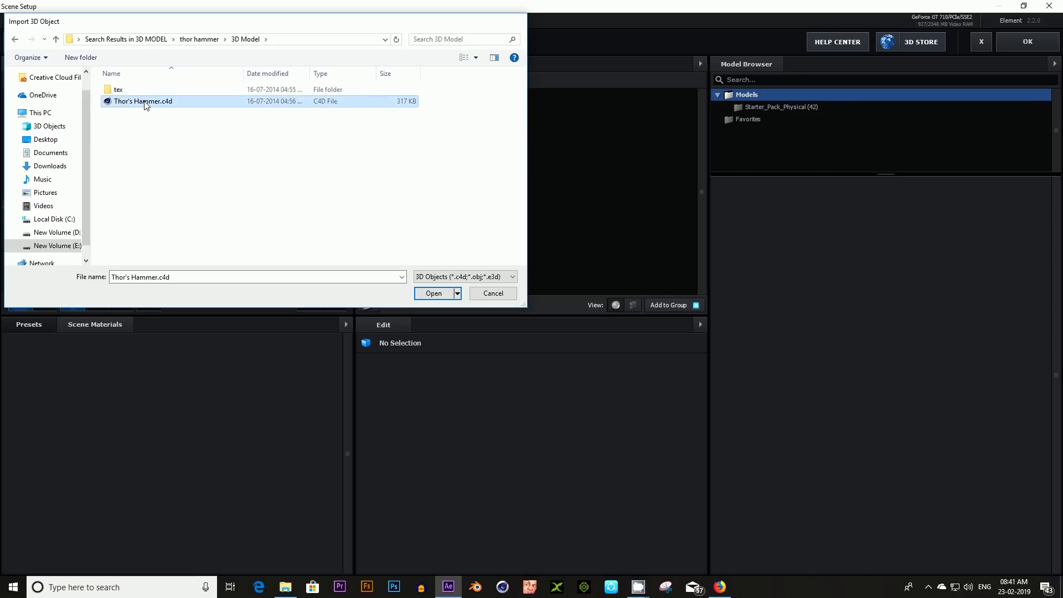
{"action": "double_click", "coordinate": [145, 102]}
{"action": "left_click", "coordinate": [598, 401]}
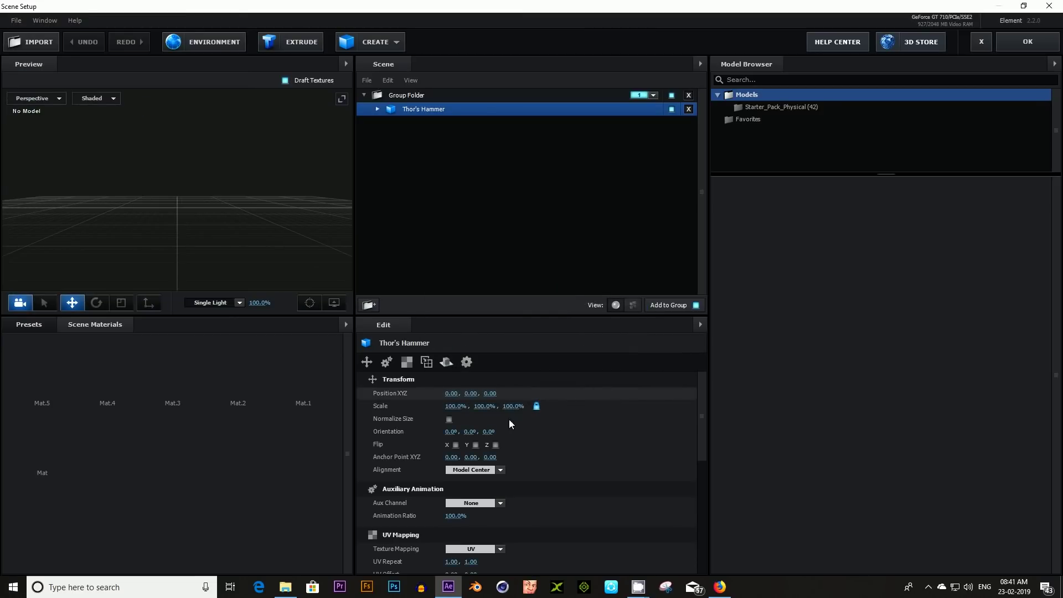
- Enable Normalize Size and Flip Y on the hammer, then select its Mat material
{"action": "left_click", "coordinate": [448, 419]}
{"action": "left_click_drag", "start_coordinate": [259, 247], "coordinate": [205, 262]}
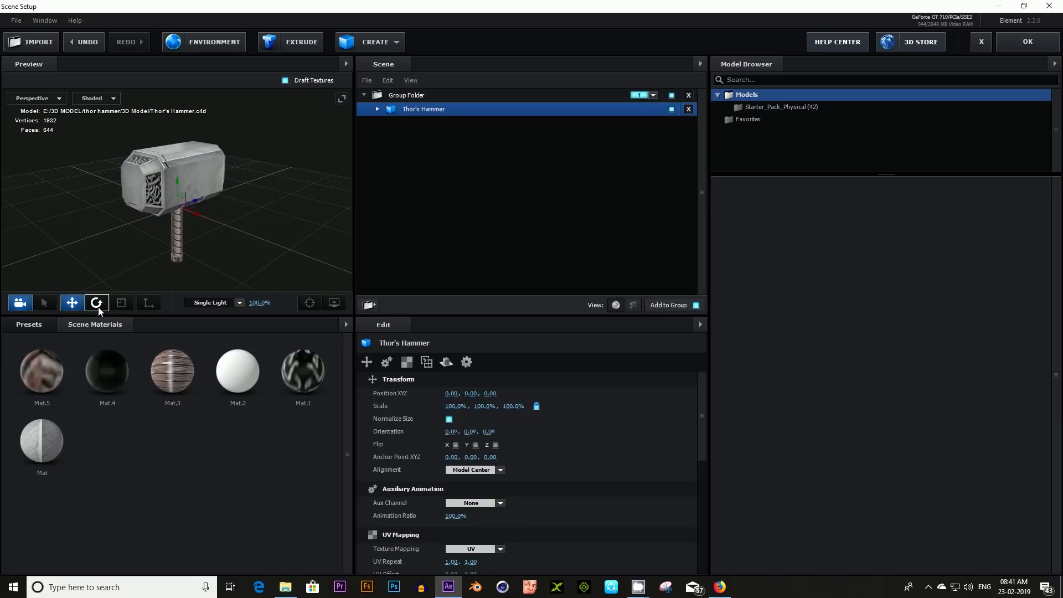
{"action": "left_click", "coordinate": [475, 445]}
{"action": "left_click_drag", "start_coordinate": [284, 280], "coordinate": [305, 235]}
{"action": "left_click", "coordinate": [377, 109]}
{"action": "left_click", "coordinate": [414, 191]}
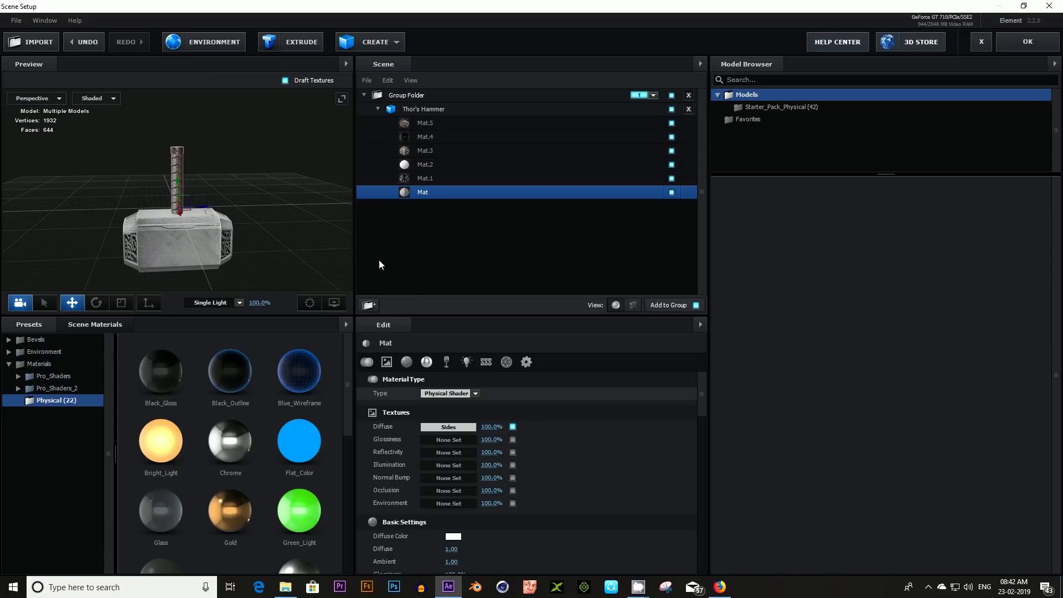
- Set the India Gate snapshot from Pictures as the scene's environment image
{"action": "left_click", "coordinate": [216, 44]}
{"action": "left_click", "coordinate": [501, 221]}
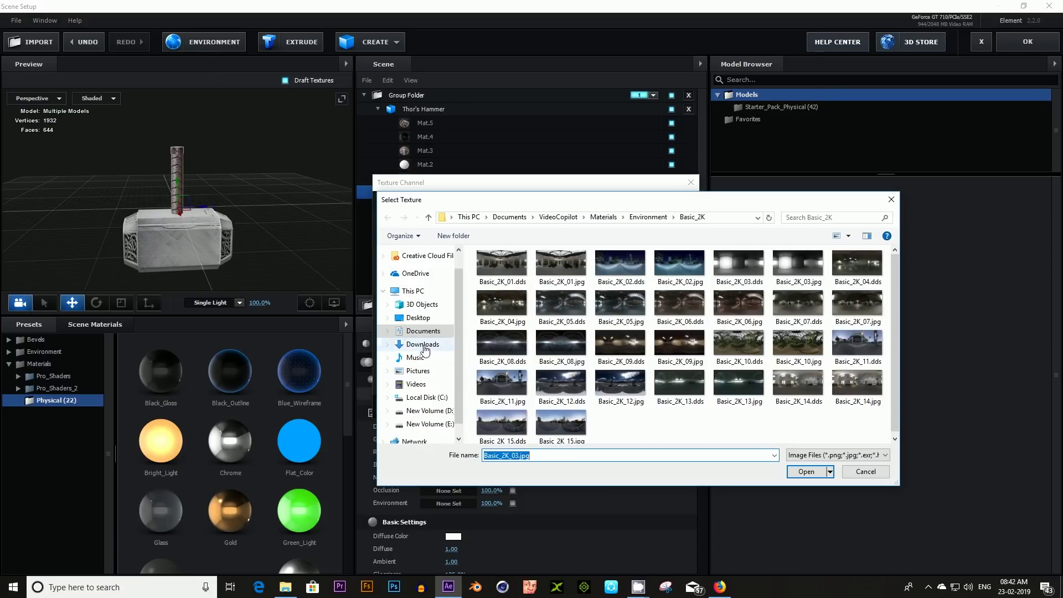
{"action": "left_click", "coordinate": [418, 370]}
{"action": "scroll", "coordinate": [604, 367], "scroll_direction": "down", "scroll_amount": 5}
{"action": "scroll", "coordinate": [612, 366], "scroll_direction": "down", "scroll_amount": 10}
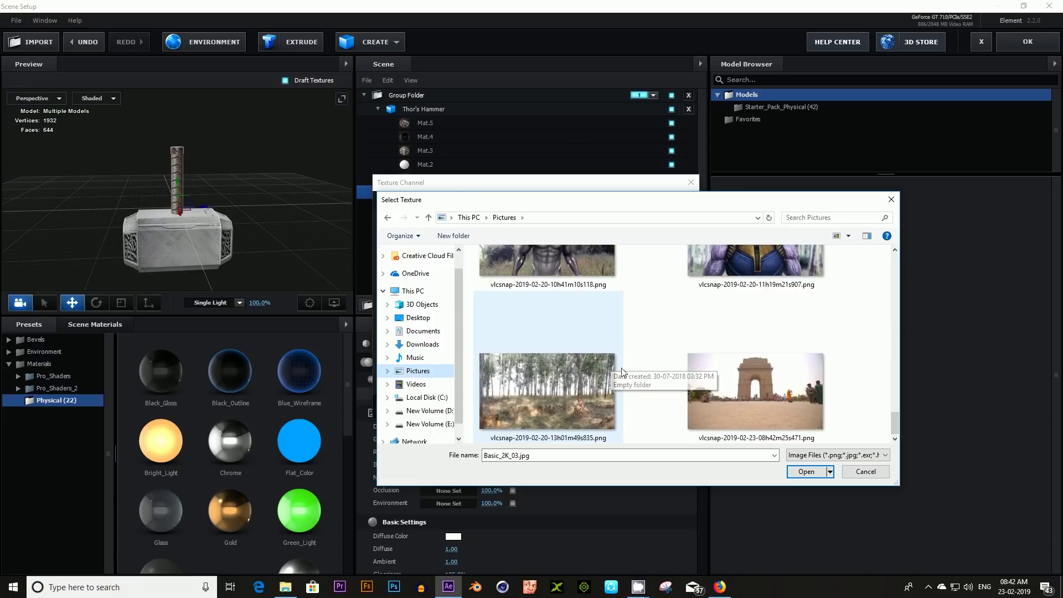
{"action": "double_click", "coordinate": [735, 372]}
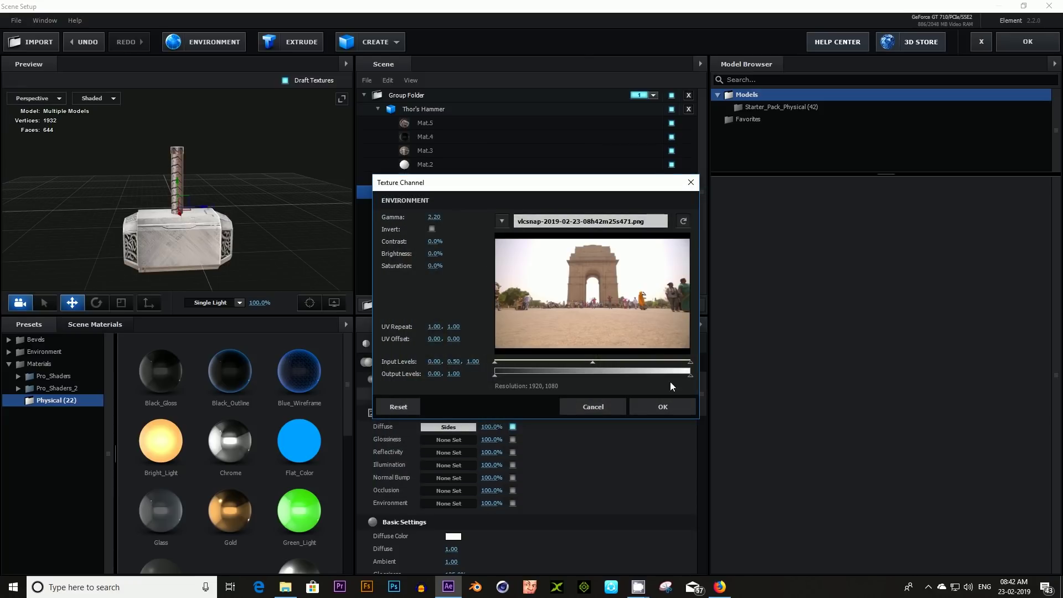
{"action": "left_click", "coordinate": [647, 404]}
- Apply Metal_Diffused, then the Chrome preset, to the hammer head
{"action": "left_click_drag", "start_coordinate": [239, 261], "coordinate": [355, 207]}
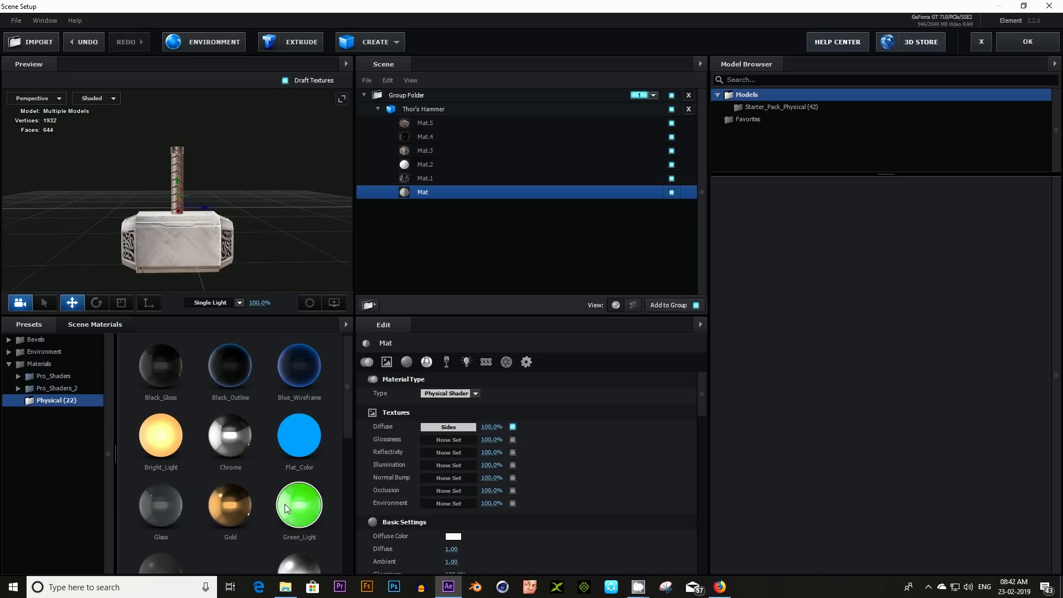
{"action": "scroll", "coordinate": [290, 518], "scroll_direction": "down", "scroll_amount": 1}
{"action": "double_click", "coordinate": [301, 536]}
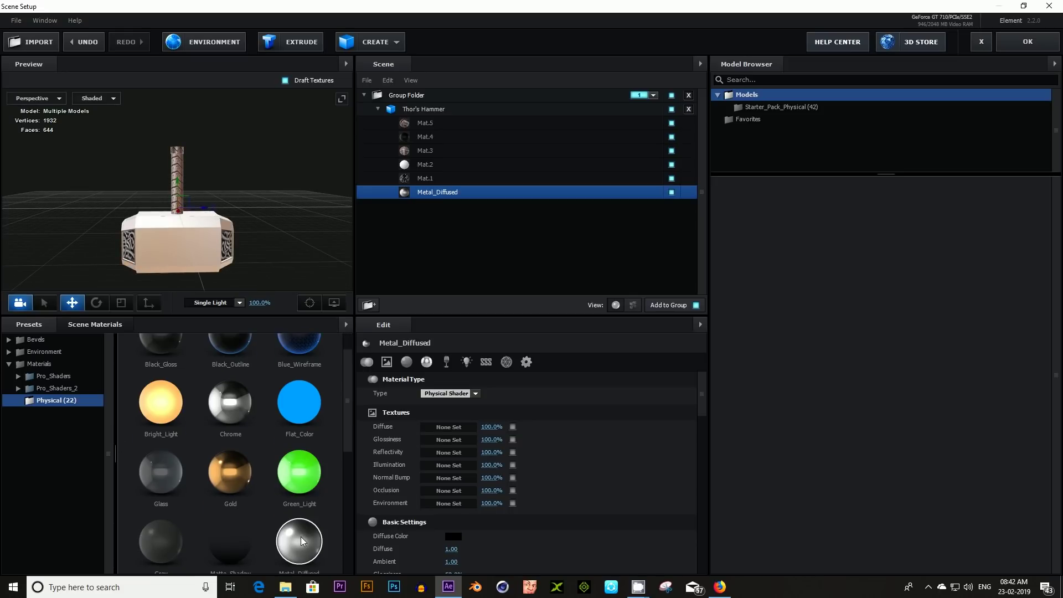
{"action": "left_click_drag", "start_coordinate": [277, 281], "coordinate": [260, 253]}
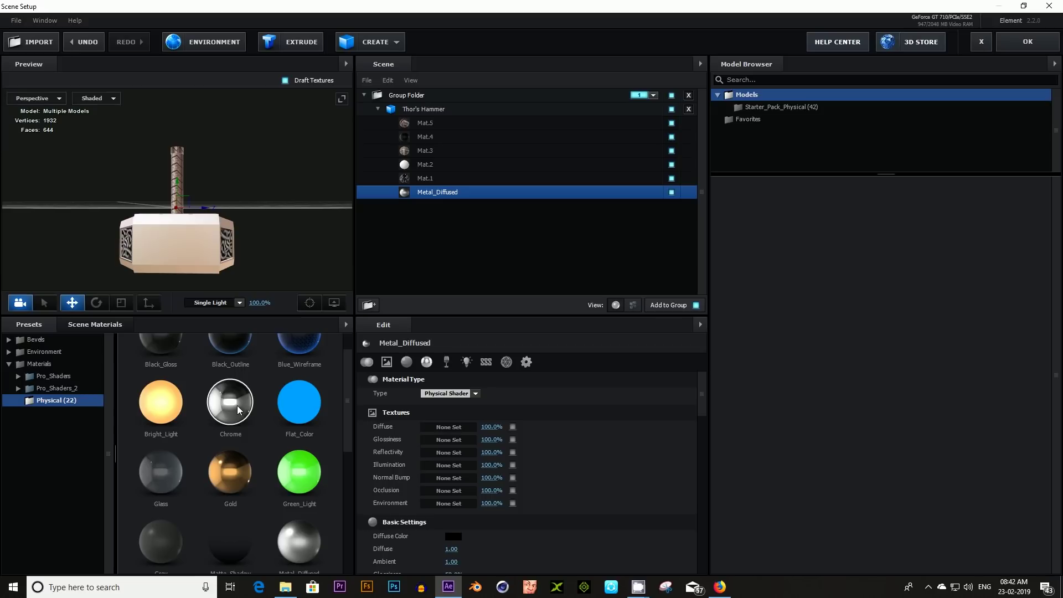
{"action": "left_click_drag", "start_coordinate": [239, 410], "coordinate": [289, 229]}
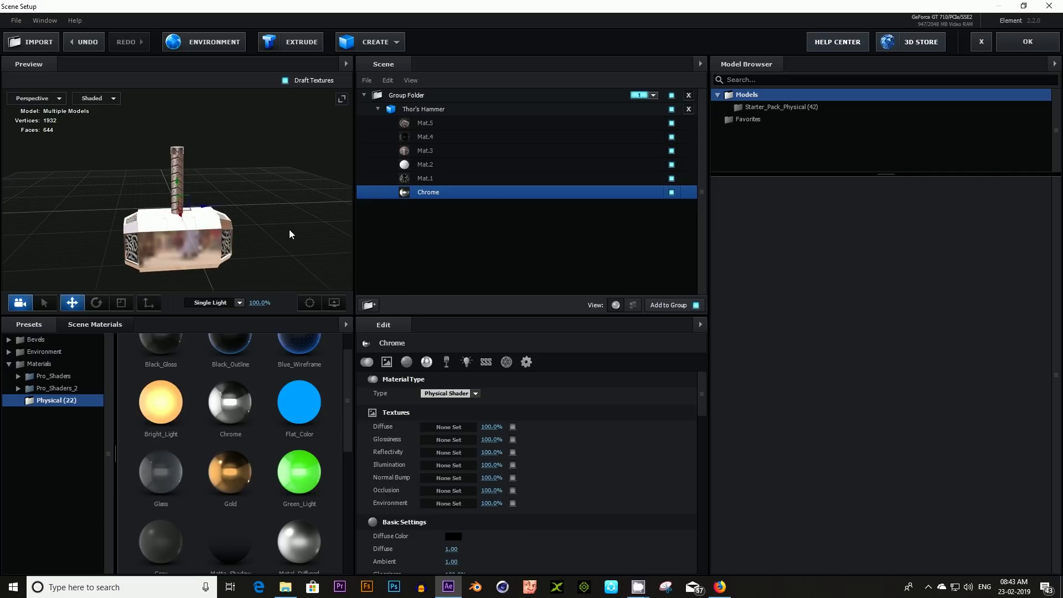
- Apply metal_grunge_painted_06 from Pro_Shaders > Metal to the hammer head
{"action": "double_click", "coordinate": [71, 376]}
{"action": "left_click", "coordinate": [50, 423]}
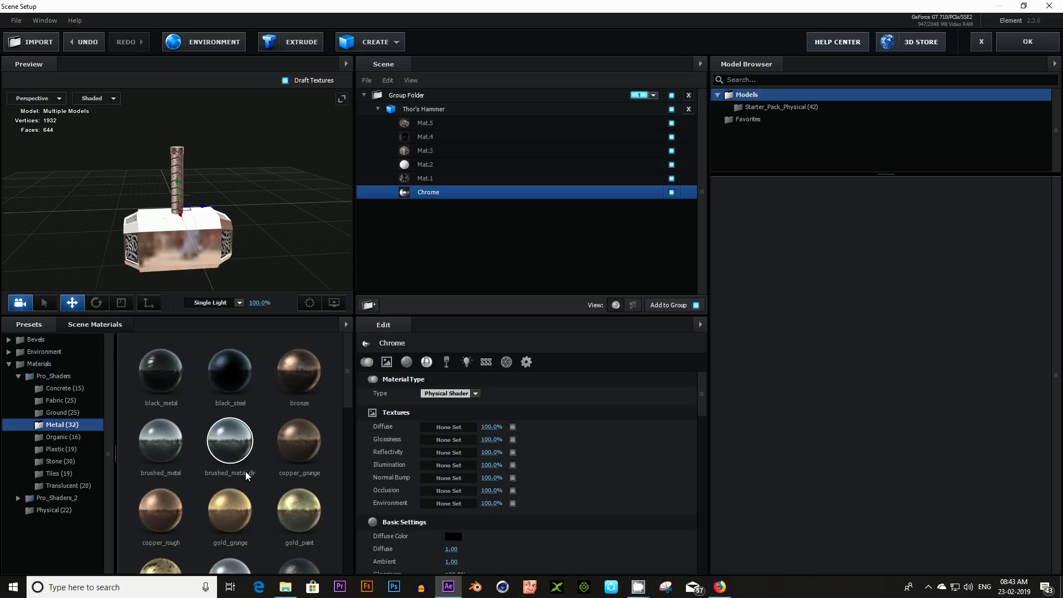
{"action": "scroll", "coordinate": [243, 473], "scroll_direction": "down", "scroll_amount": 4}
{"action": "scroll", "coordinate": [240, 482], "scroll_direction": "down", "scroll_amount": 2}
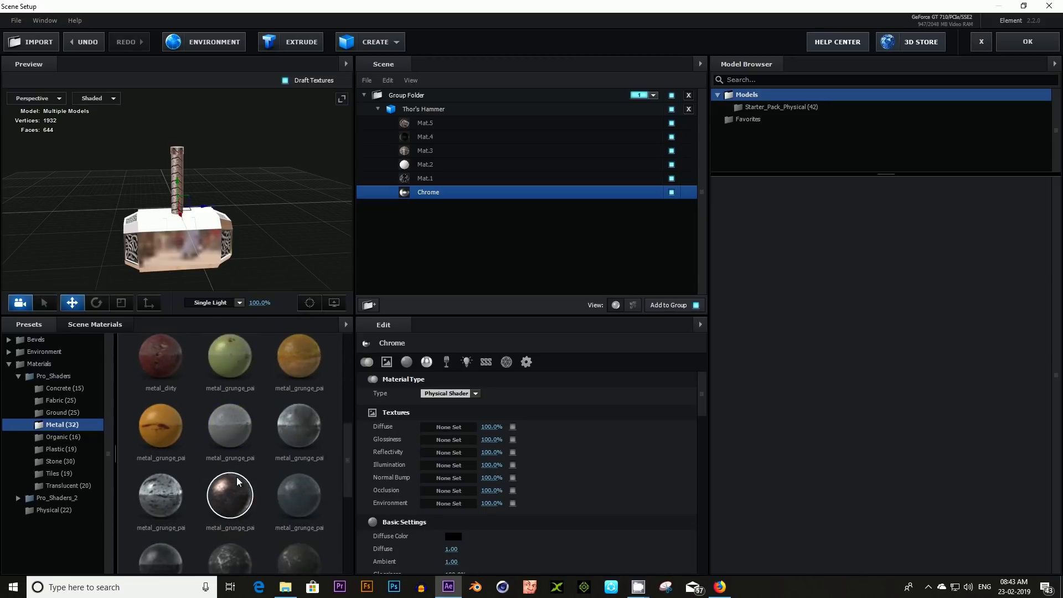
{"action": "double_click", "coordinate": [175, 479]}
- Raise the hammer slightly along Y and accept the scene back into After Effects
{"action": "left_click_drag", "start_coordinate": [256, 277], "coordinate": [214, 269]}
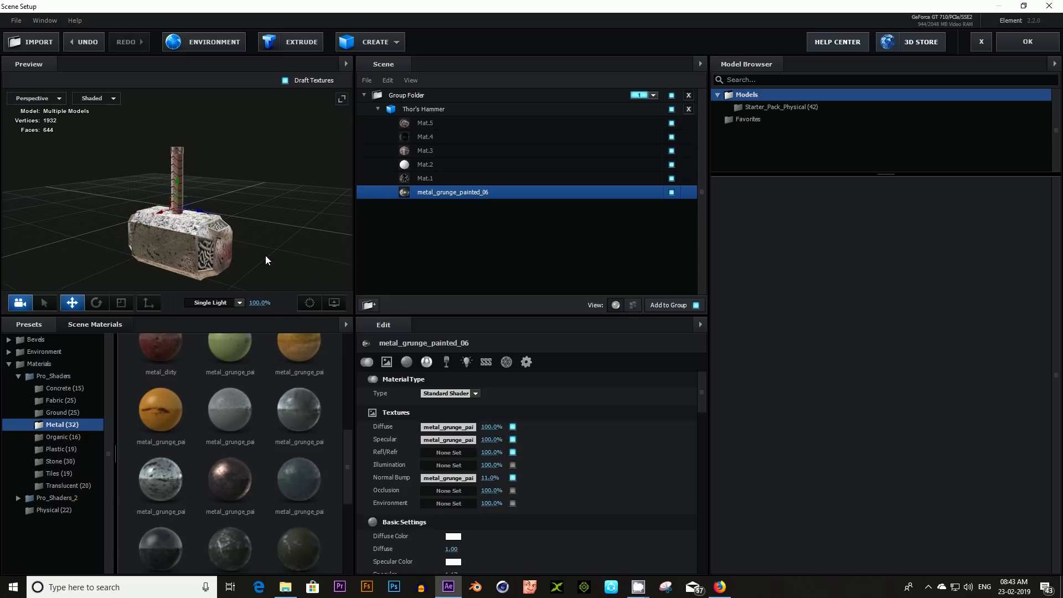
{"action": "left_click_drag", "start_coordinate": [255, 270], "coordinate": [286, 225]}
{"action": "left_click_drag", "start_coordinate": [177, 181], "coordinate": [177, 154]}
{"action": "left_click", "coordinate": [372, 45]}
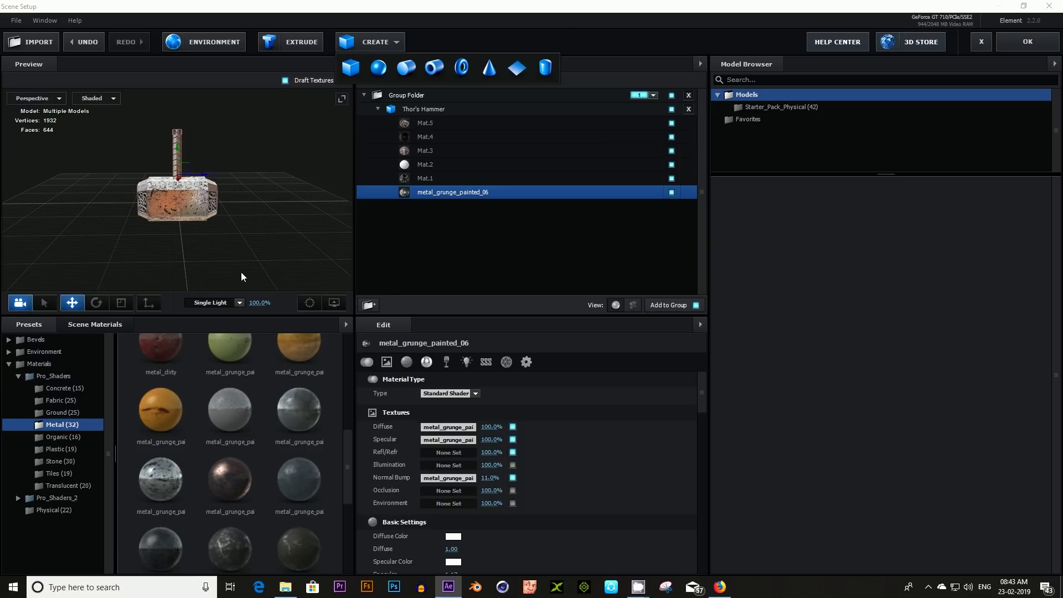
{"action": "left_click", "coordinate": [1038, 49]}
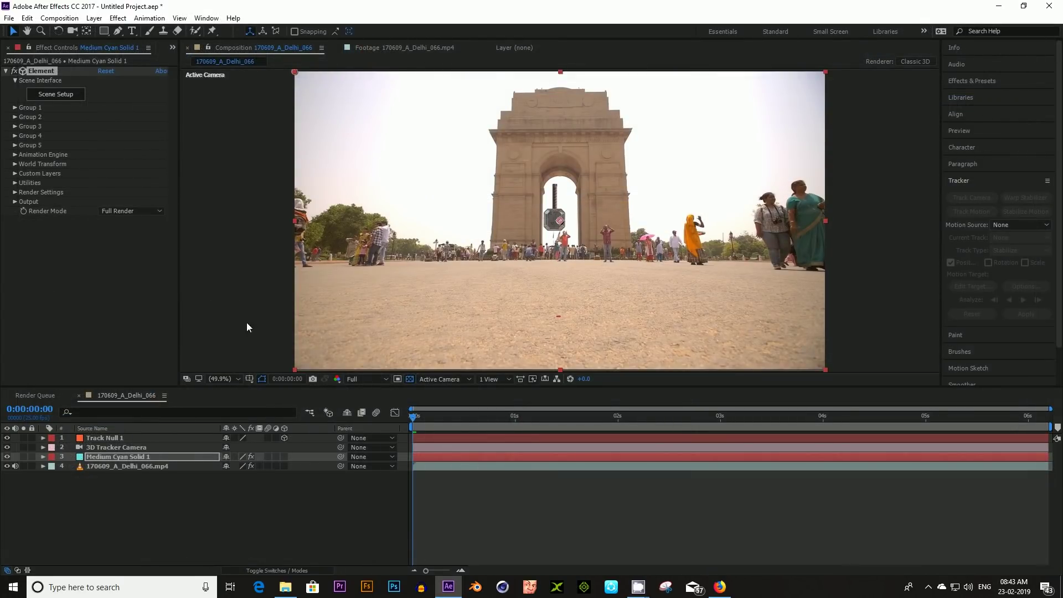
- Expand Element's Group 1 and its Rotation values, then select Track Null 1
{"action": "left_click", "coordinate": [14, 108]}
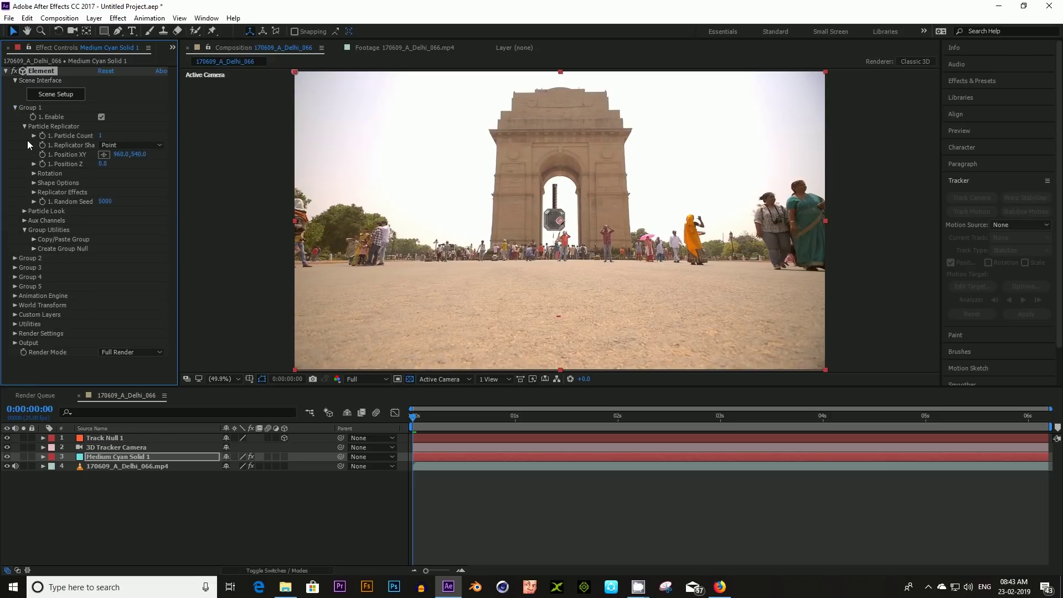
{"action": "left_click", "coordinate": [33, 173]}
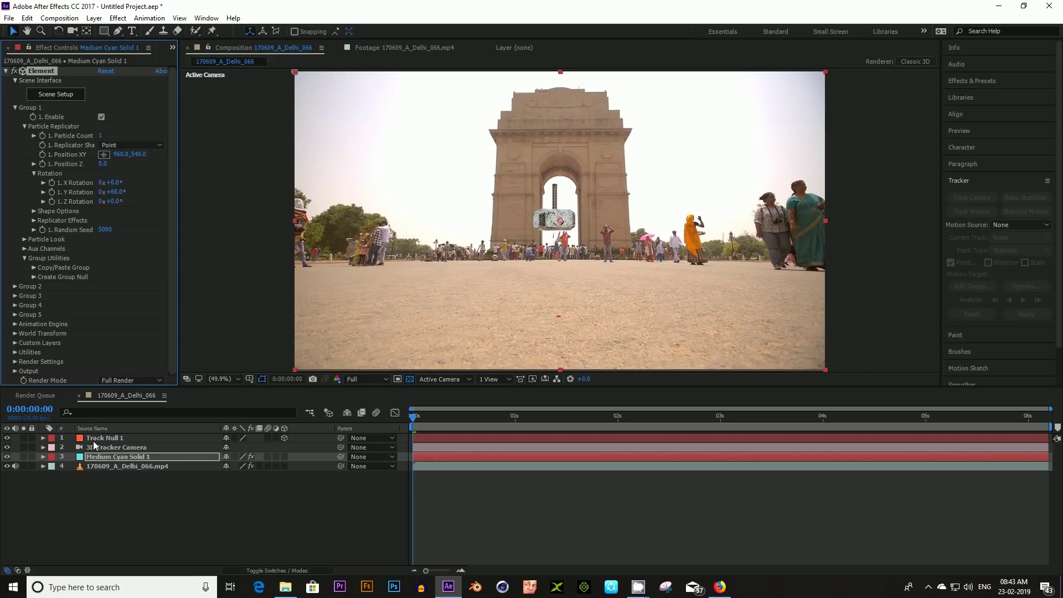
{"action": "left_click", "coordinate": [60, 438]}
- Copy Track Null 1's Transform properties
{"action": "left_click", "coordinate": [43, 438]}
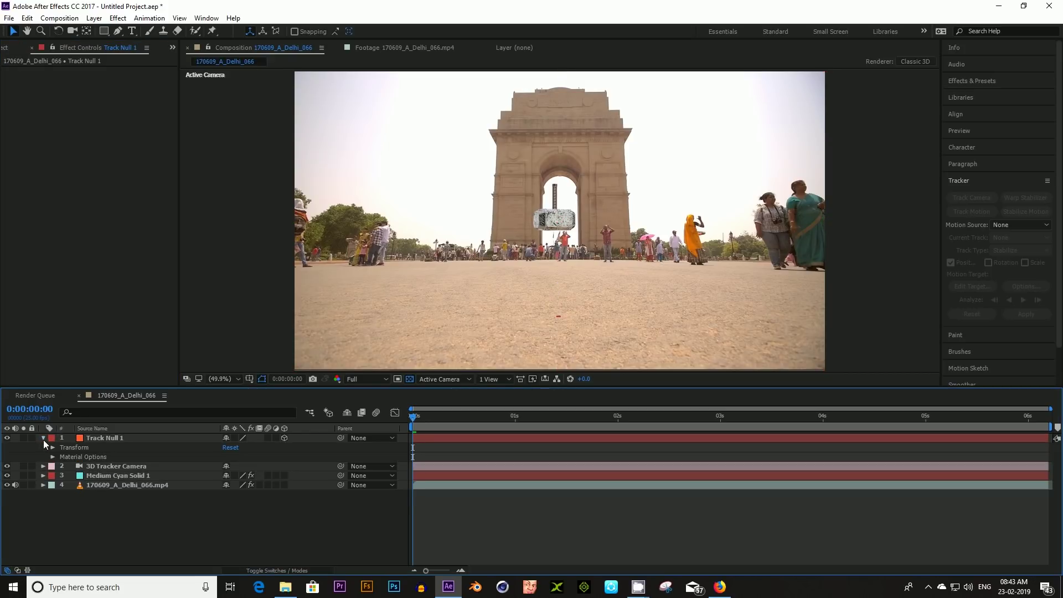
{"action": "left_click", "coordinate": [51, 447]}
{"action": "left_click", "coordinate": [52, 447]}
{"action": "left_click", "coordinate": [68, 448]}
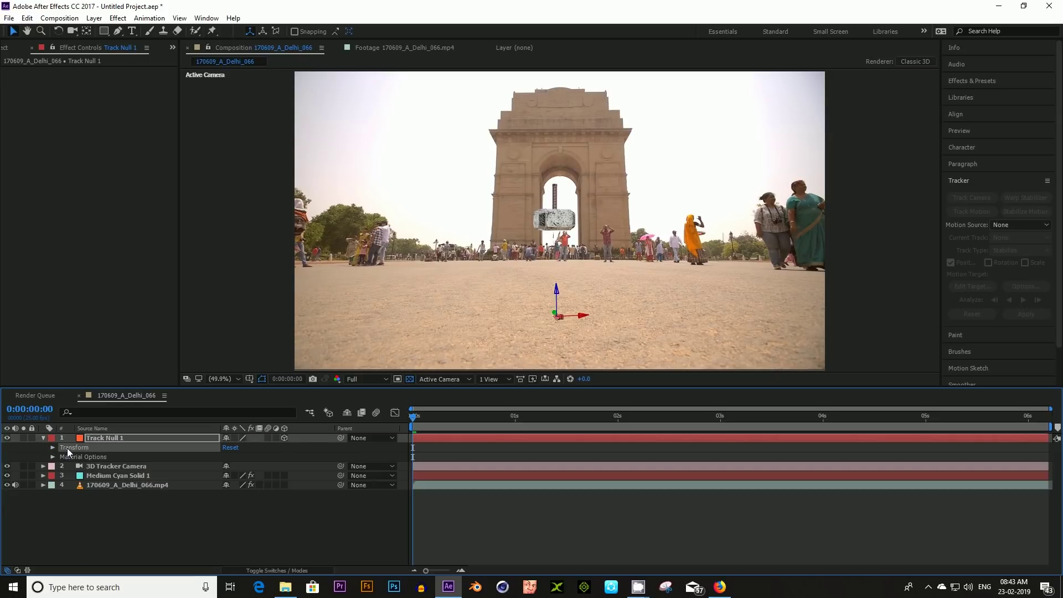
{"action": "key", "text": "ctrl+c"}
{"action": "right_click", "coordinate": [67, 447]}
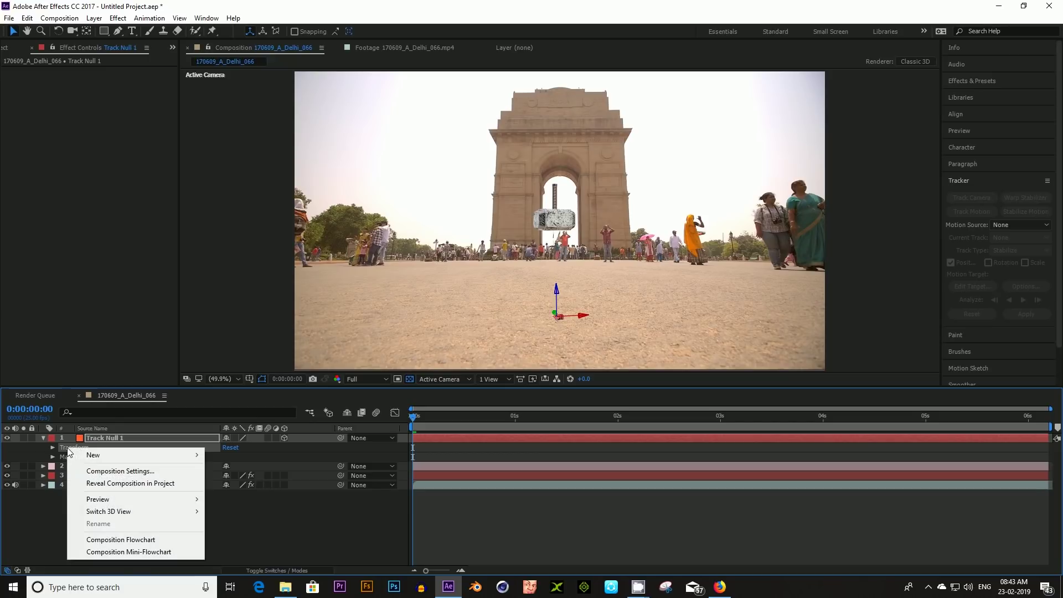
{"action": "left_click", "coordinate": [47, 509]}
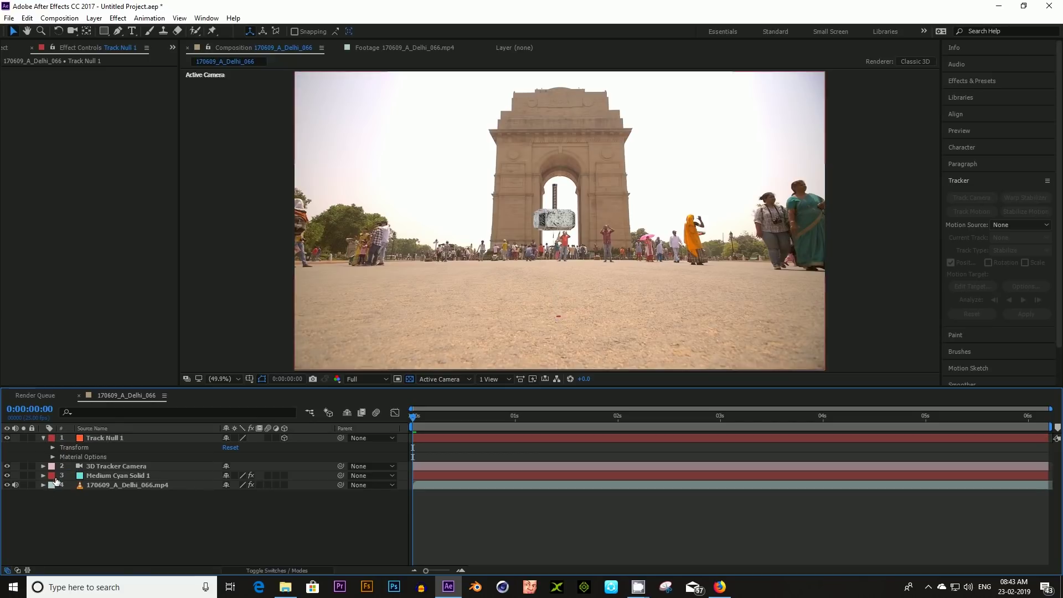
- Create a Group 1 Null via Group Utilities and select its Transform to receive values
{"action": "left_click", "coordinate": [80, 476]}
{"action": "left_click", "coordinate": [44, 476]}
{"action": "left_click", "coordinate": [44, 475]}
{"action": "left_click", "coordinate": [33, 277]}
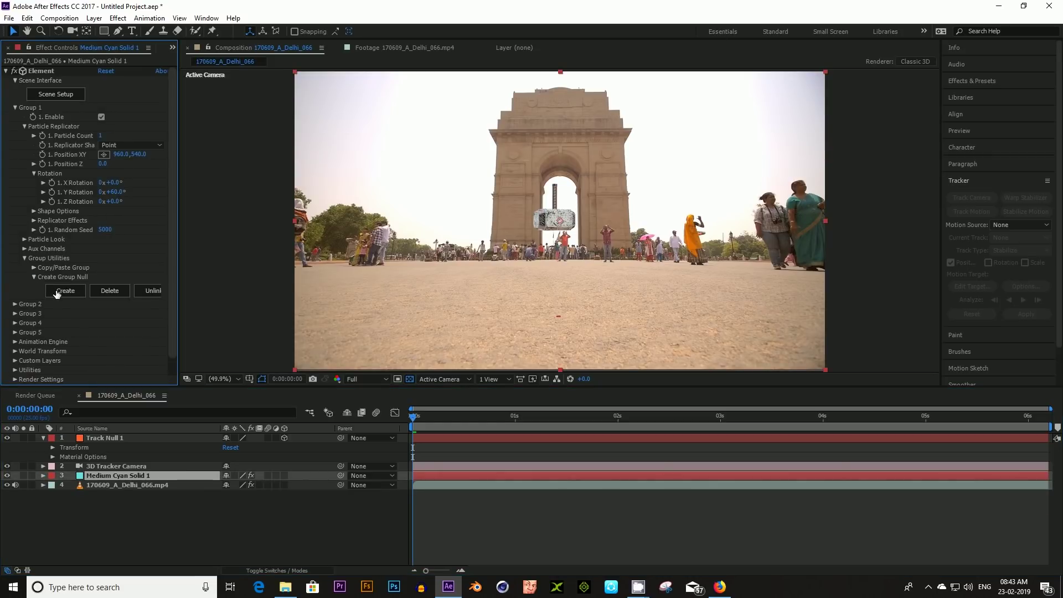
{"action": "left_click", "coordinate": [56, 292]}
{"action": "left_click", "coordinate": [93, 438]}
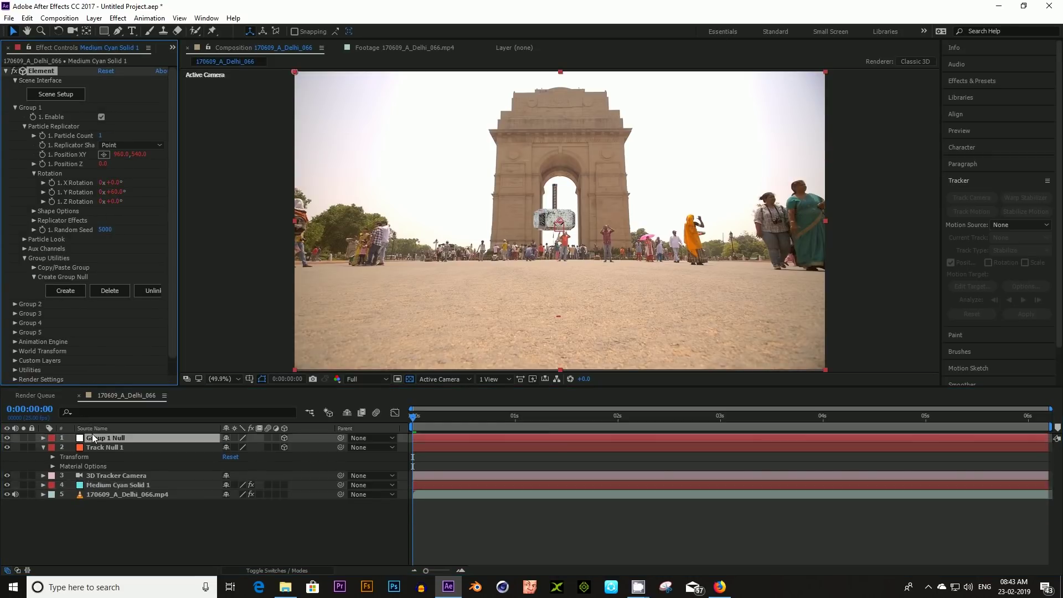
{"action": "left_click", "coordinate": [43, 437]}
{"action": "left_click", "coordinate": [67, 448]}
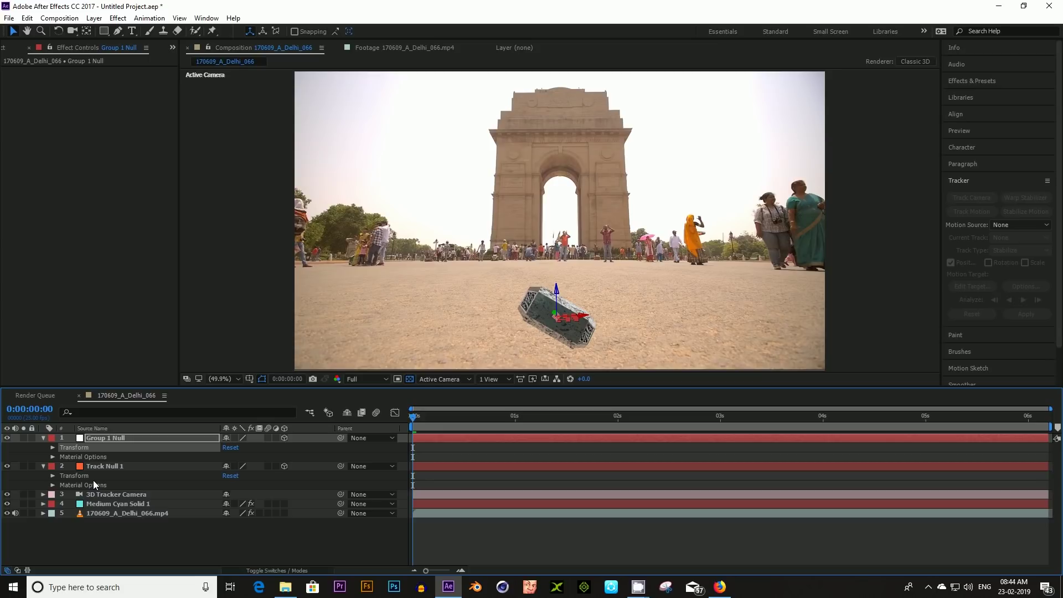
- Set Group 1 Null's orientation to 261.2°, 30.2°, 101.0° and tweak rotation so the hammer stands upright
{"action": "left_click", "coordinate": [92, 478]}
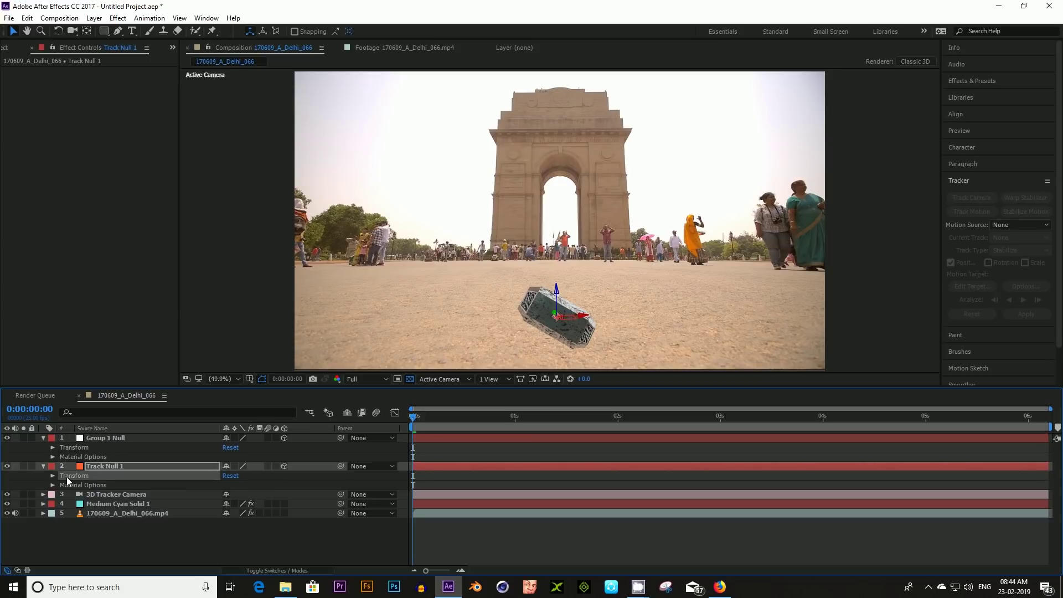
{"action": "left_click", "coordinate": [53, 447]}
{"action": "left_click_drag", "start_coordinate": [232, 488], "coordinate": [246, 513]}
{"action": "left_click_drag", "start_coordinate": [237, 493], "coordinate": [260, 484]}
- Collapse the timeline layers and play the composition to check the tracking
{"action": "left_click", "coordinate": [43, 437]}
{"action": "left_click", "coordinate": [44, 447]}
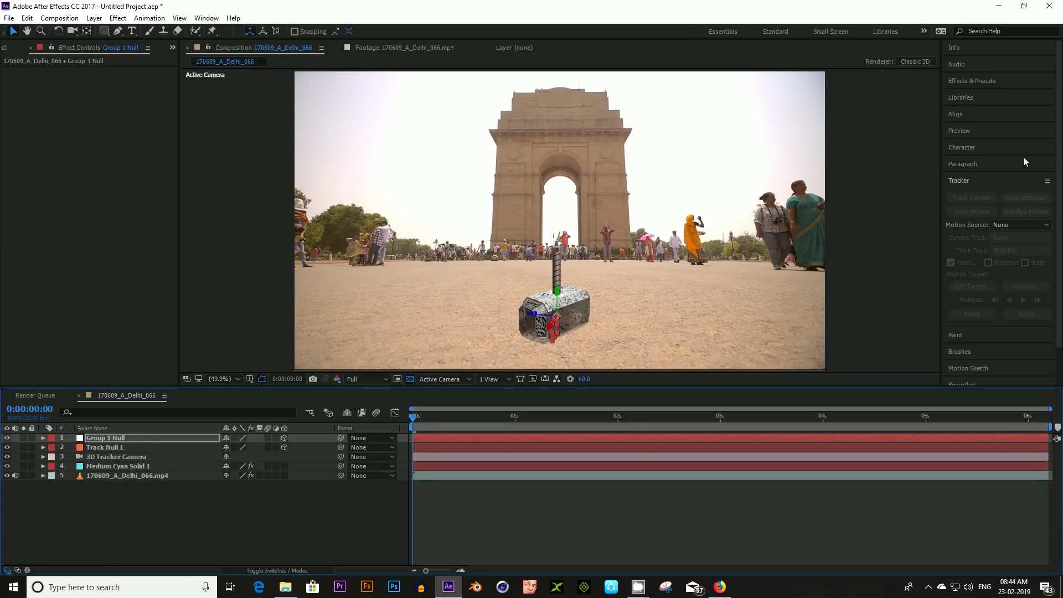
{"action": "left_click", "coordinate": [974, 131]}
{"action": "left_click", "coordinate": [998, 147]}
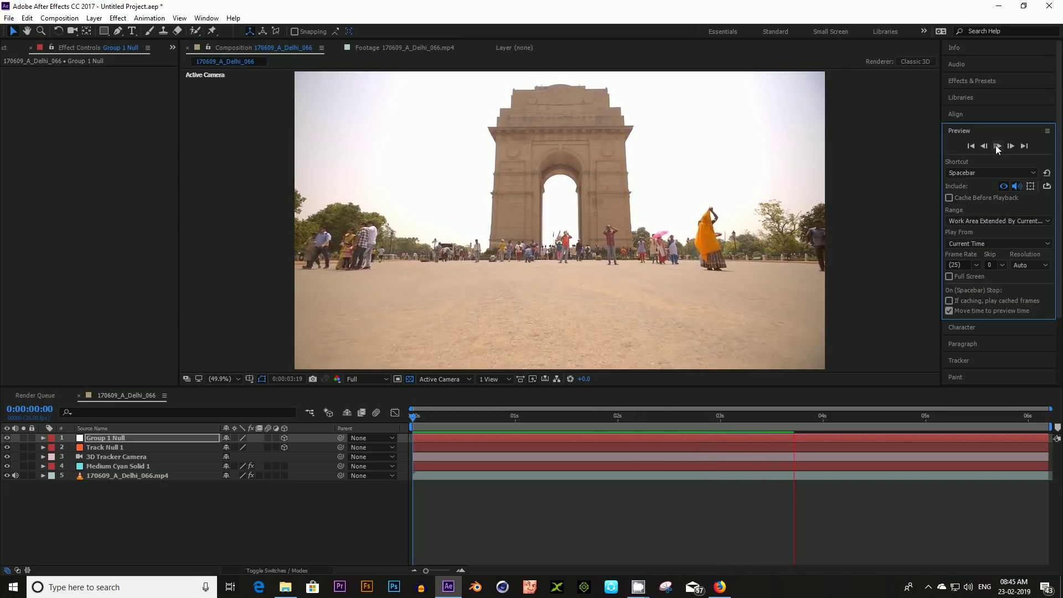
- Replay the composition from the first frame, stopping around 4 seconds
{"action": "left_click", "coordinate": [997, 146]}
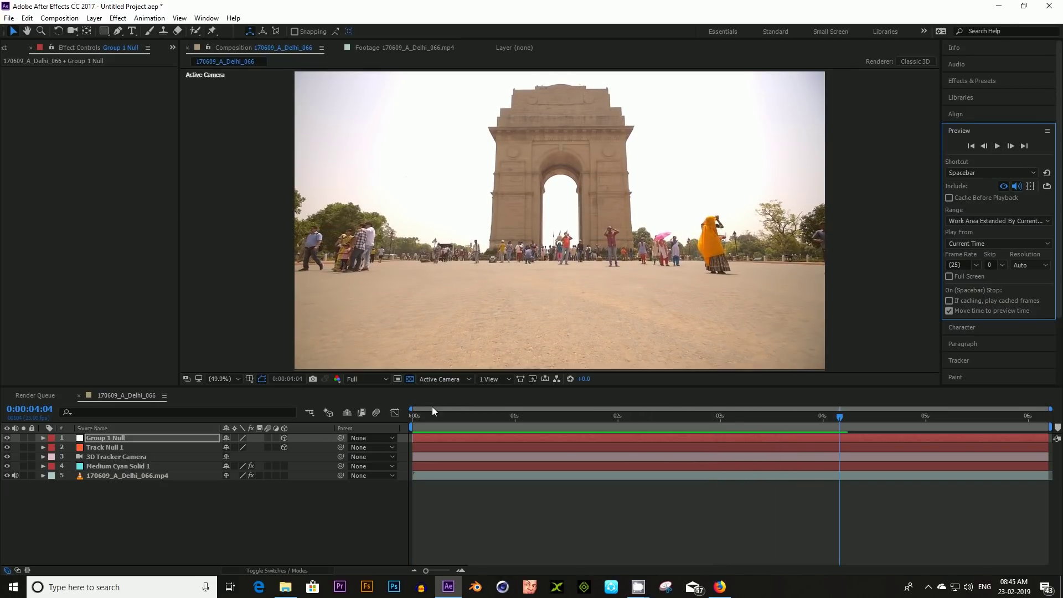
{"action": "left_click", "coordinate": [416, 419]}
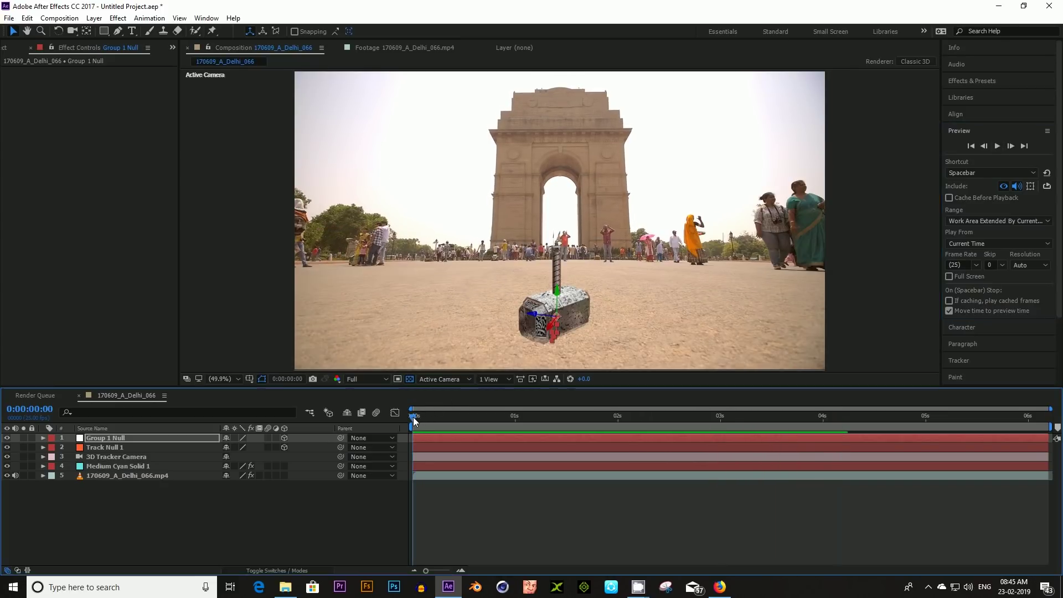
{"action": "left_click", "coordinate": [997, 147]}
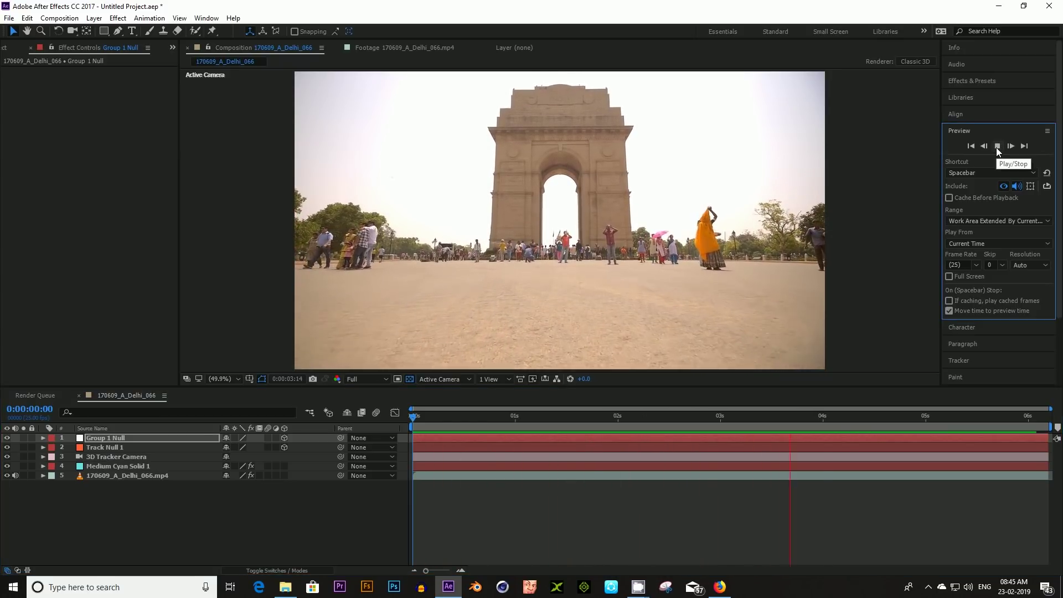
{"action": "left_click", "coordinate": [997, 146]}
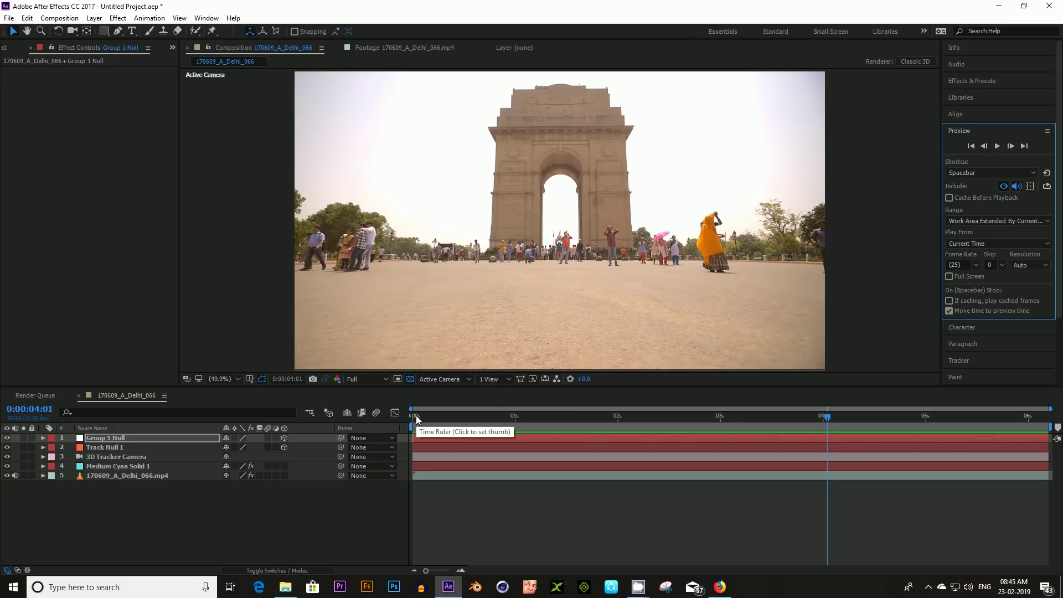
- Trim the composition to a work area ending at 4 seconds and move to frame 4
{"action": "left_click", "coordinate": [829, 417]}
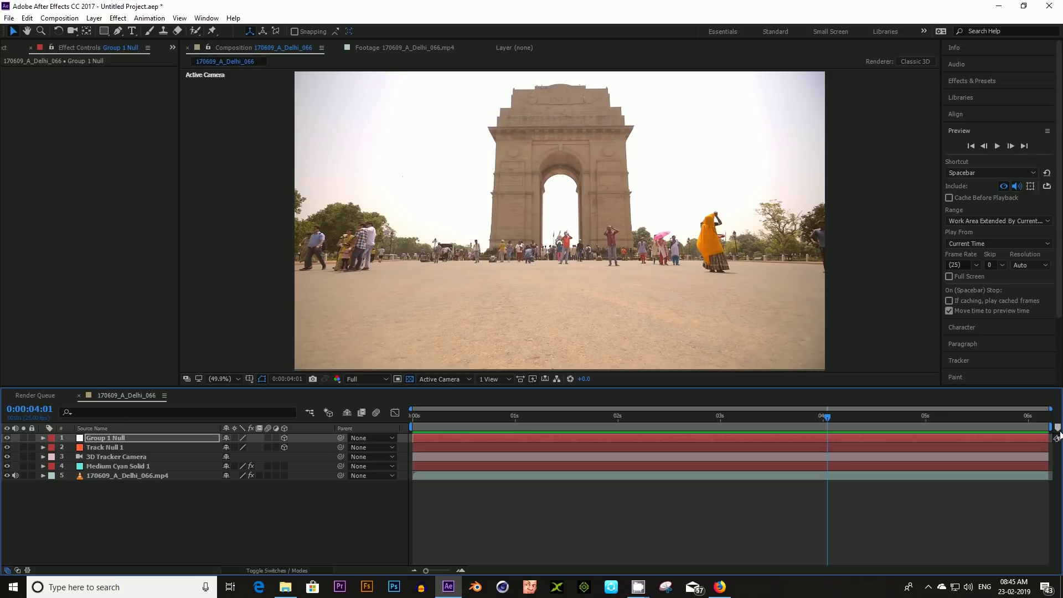
{"action": "left_click_drag", "start_coordinate": [1052, 427], "coordinate": [827, 426]}
{"action": "right_click", "coordinate": [798, 429]}
{"action": "left_click", "coordinate": [853, 459]}
{"action": "left_click", "coordinate": [414, 416]}
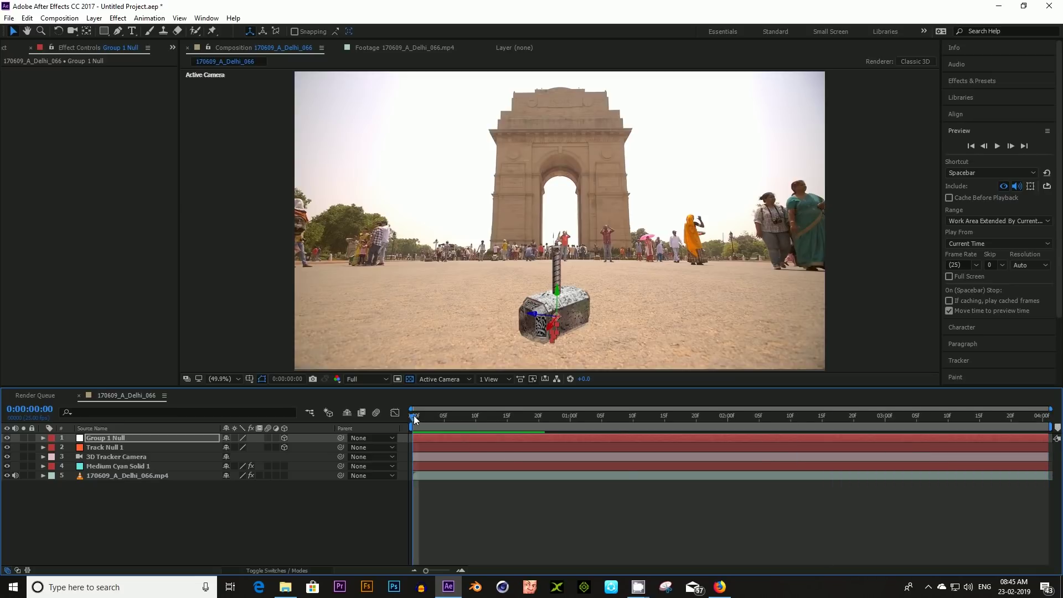
{"action": "left_click_drag", "start_coordinate": [412, 419], "coordinate": [435, 417]}
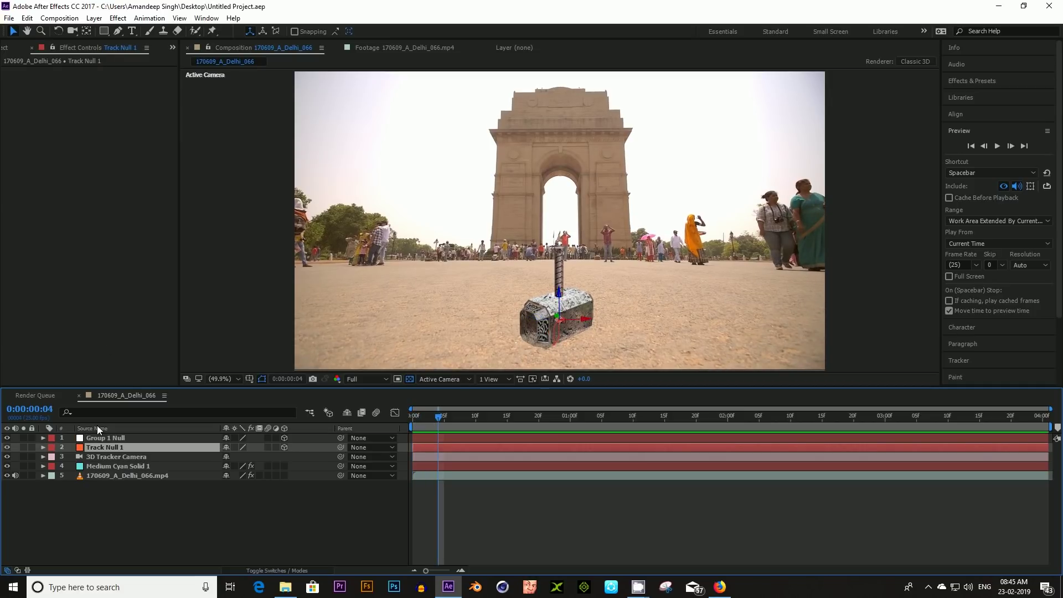
- Open Element 3D Scene Setup on Medium Cyan Solid 1 and add a plane model
{"action": "left_click", "coordinate": [97, 466]}
{"action": "left_click", "coordinate": [63, 96]}
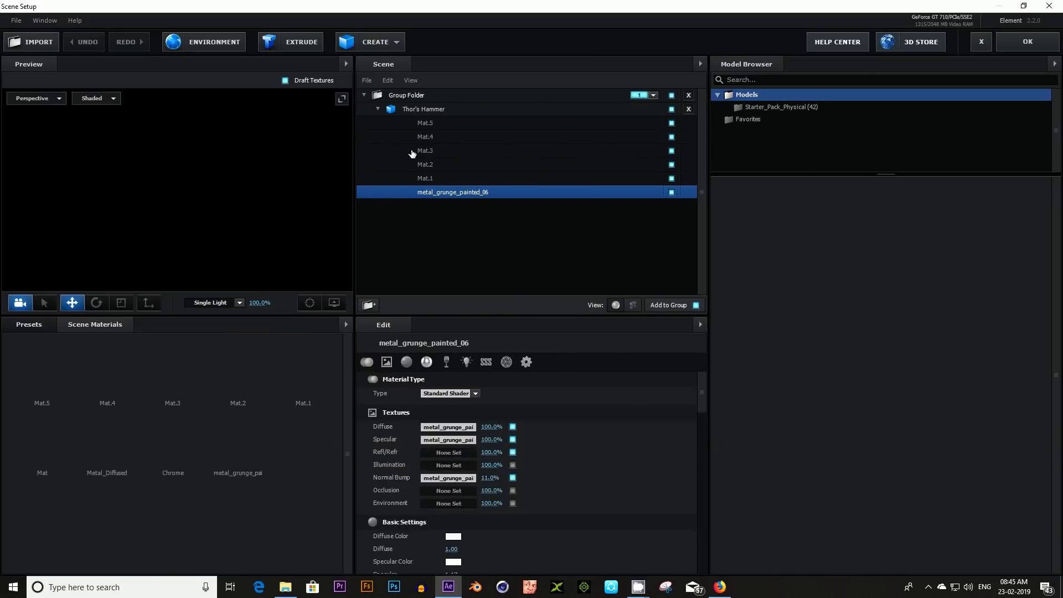
{"action": "left_click_drag", "start_coordinate": [187, 259], "coordinate": [228, 260]}
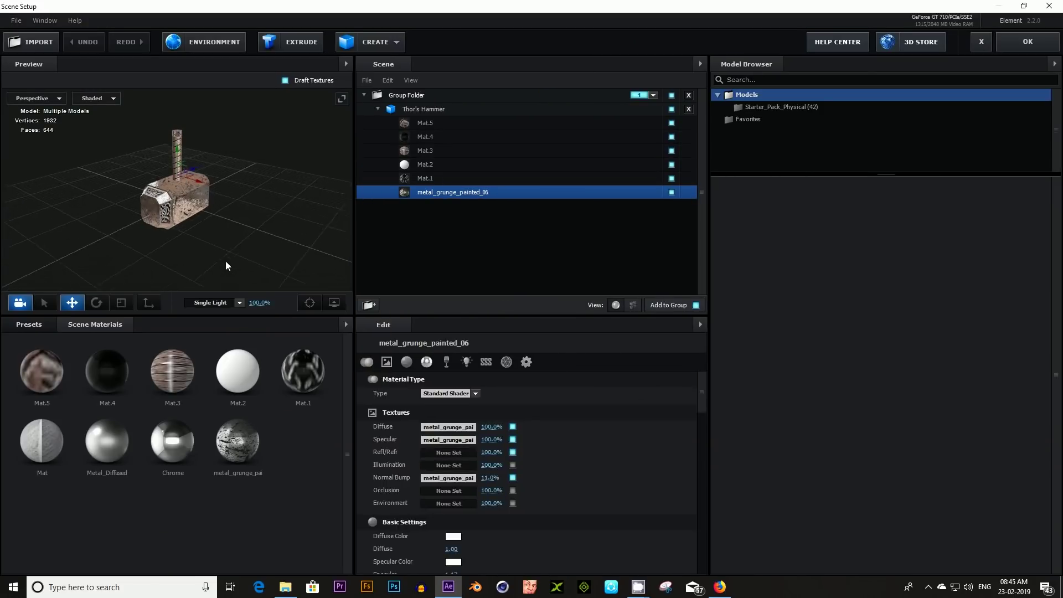
{"action": "left_click", "coordinate": [374, 50]}
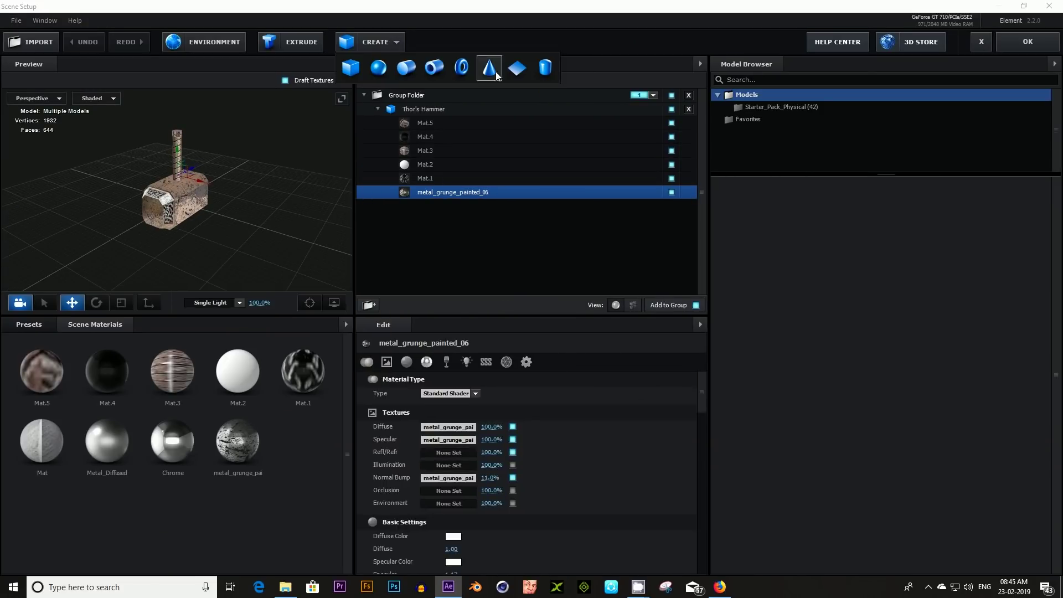
{"action": "left_click", "coordinate": [518, 69]}
- Lower the plane just beneath the hammer, scale it to 808.5%, and apply the scene
{"action": "left_click_drag", "start_coordinate": [249, 249], "coordinate": [225, 249]}
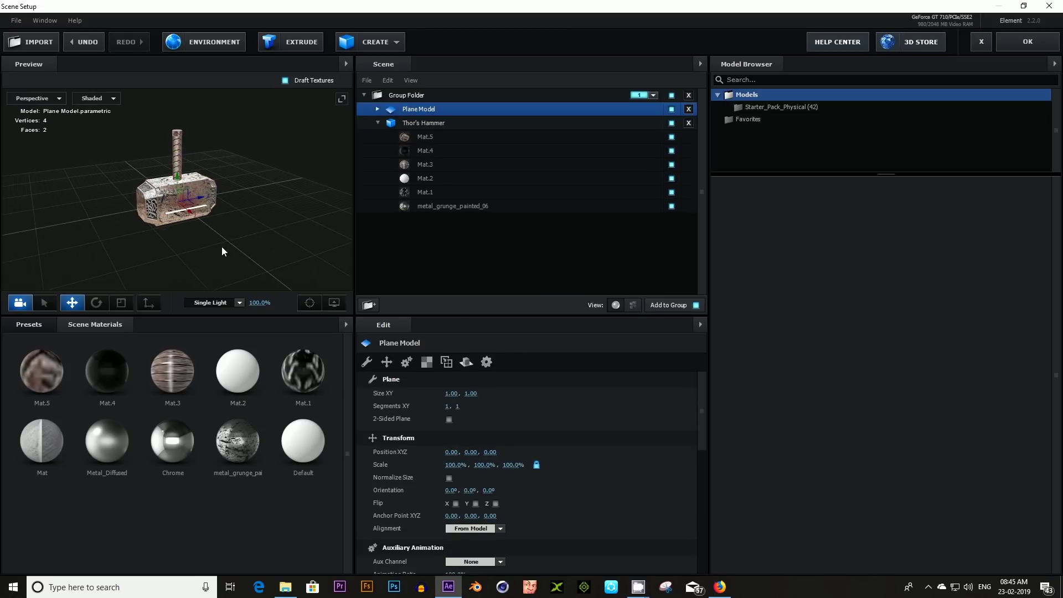
{"action": "left_click_drag", "start_coordinate": [177, 176], "coordinate": [186, 190]}
{"action": "left_click_drag", "start_coordinate": [454, 464], "coordinate": [802, 465]}
{"action": "left_click_drag", "start_coordinate": [198, 235], "coordinate": [178, 201]}
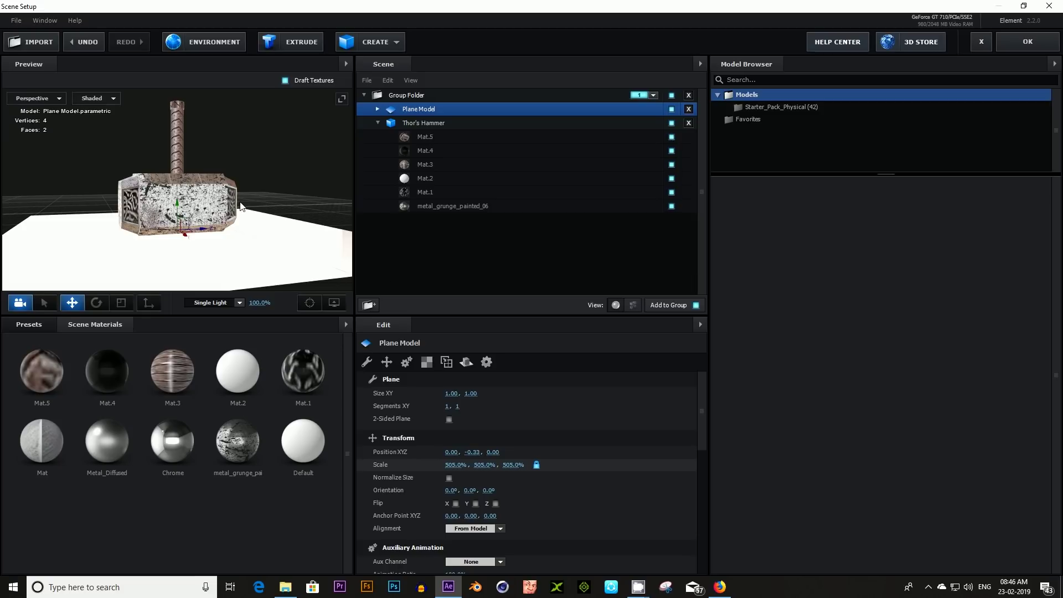
{"action": "left_click_drag", "start_coordinate": [242, 207], "coordinate": [263, 181]}
{"action": "left_click_drag", "start_coordinate": [456, 465], "coordinate": [507, 464]}
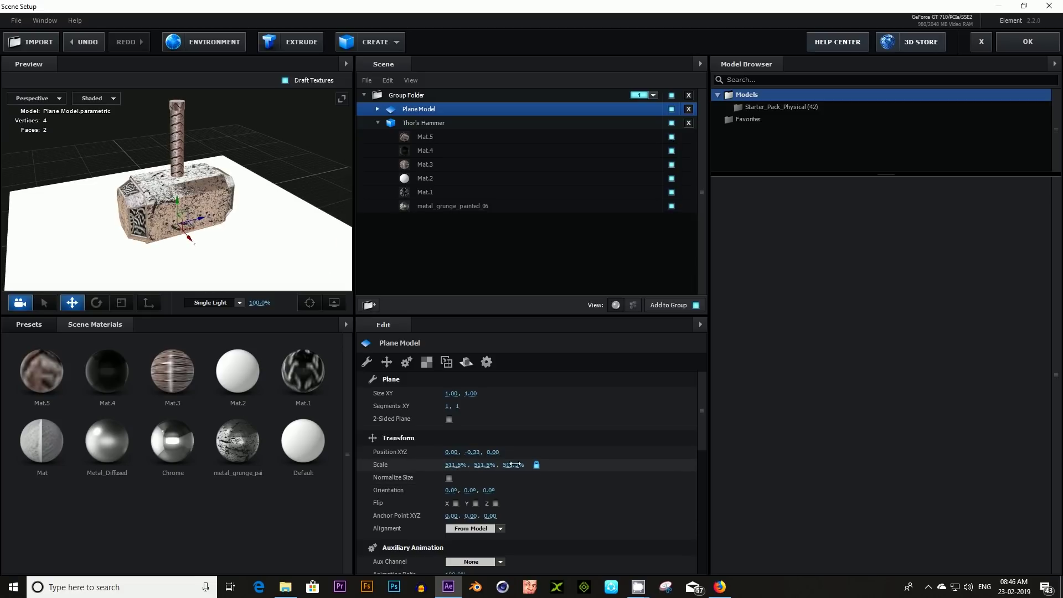
{"action": "left_click_drag", "start_coordinate": [275, 257], "coordinate": [281, 268]}
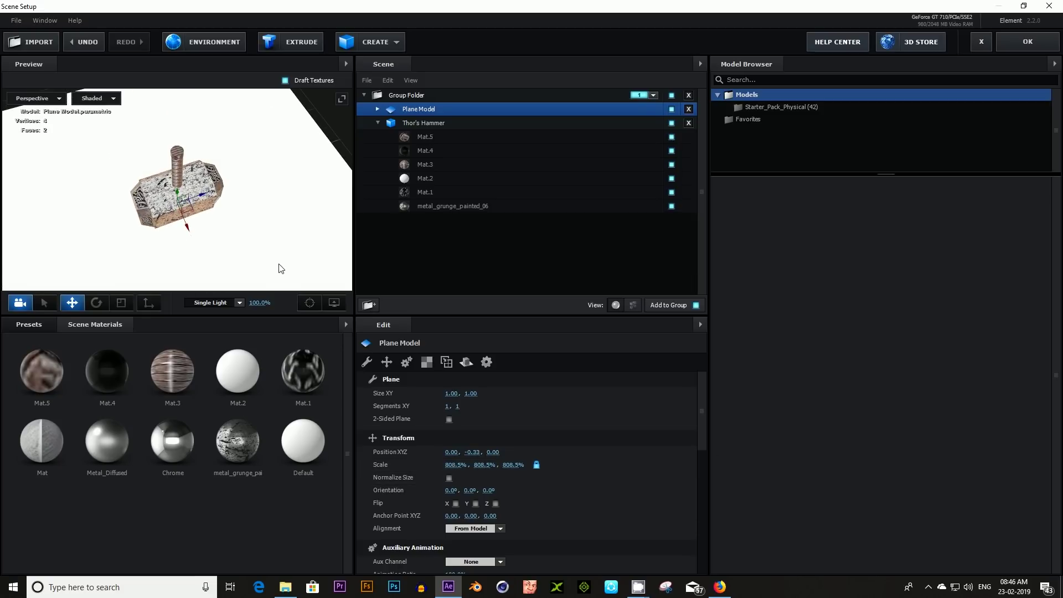
{"action": "left_click", "coordinate": [1020, 45]}
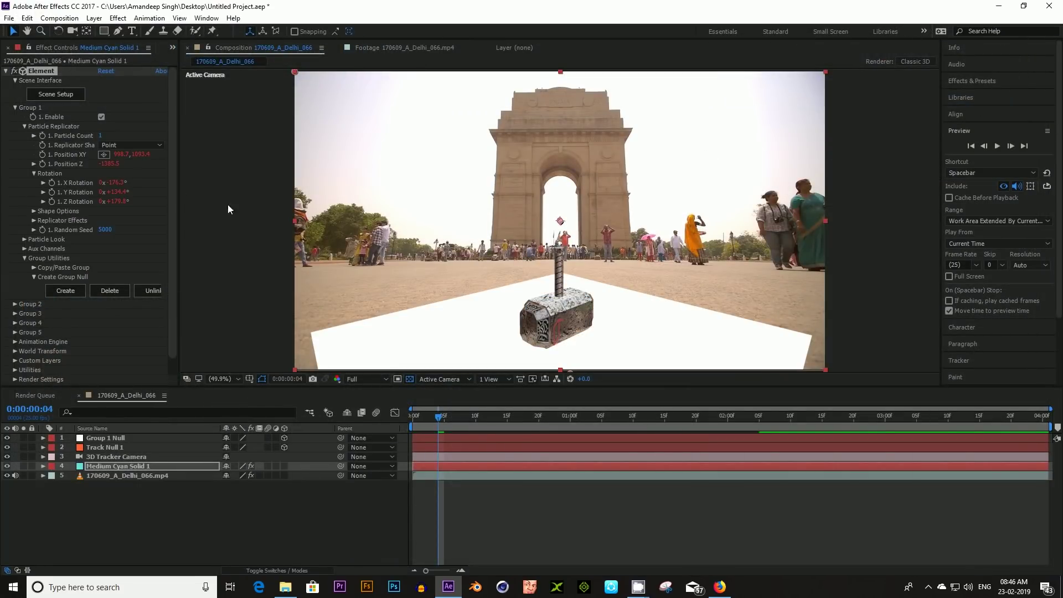
- Set the hammer's X Rotation to -6° and fine-tune it, then nudge its position slightly higher
{"action": "left_click", "coordinate": [117, 182]}
{"action": "type", "text": "-6"}
{"action": "key", "text": "Return"}
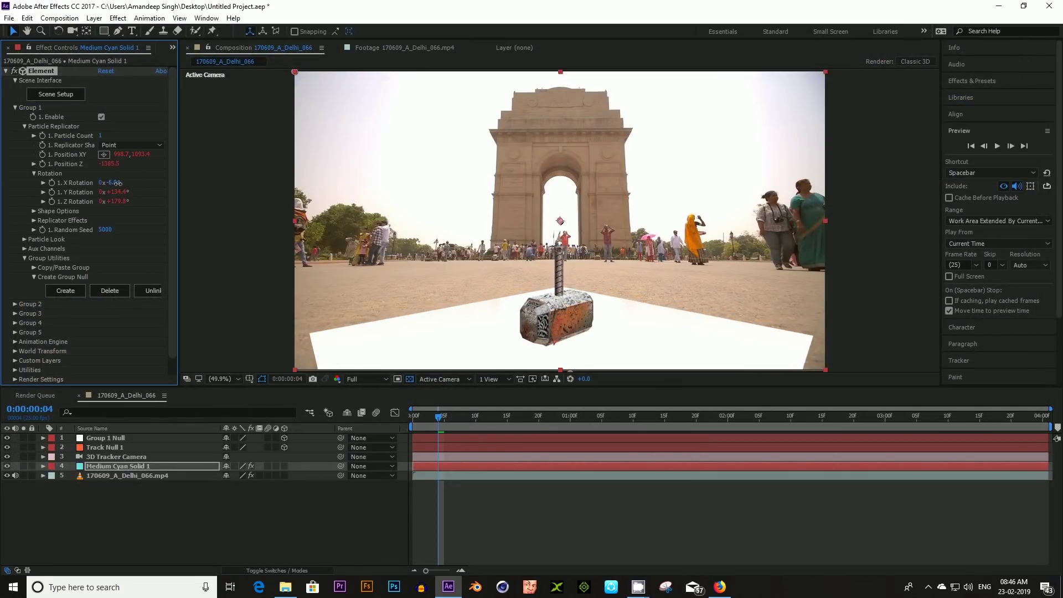
{"action": "left_click_drag", "start_coordinate": [117, 183], "coordinate": [116, 182]}
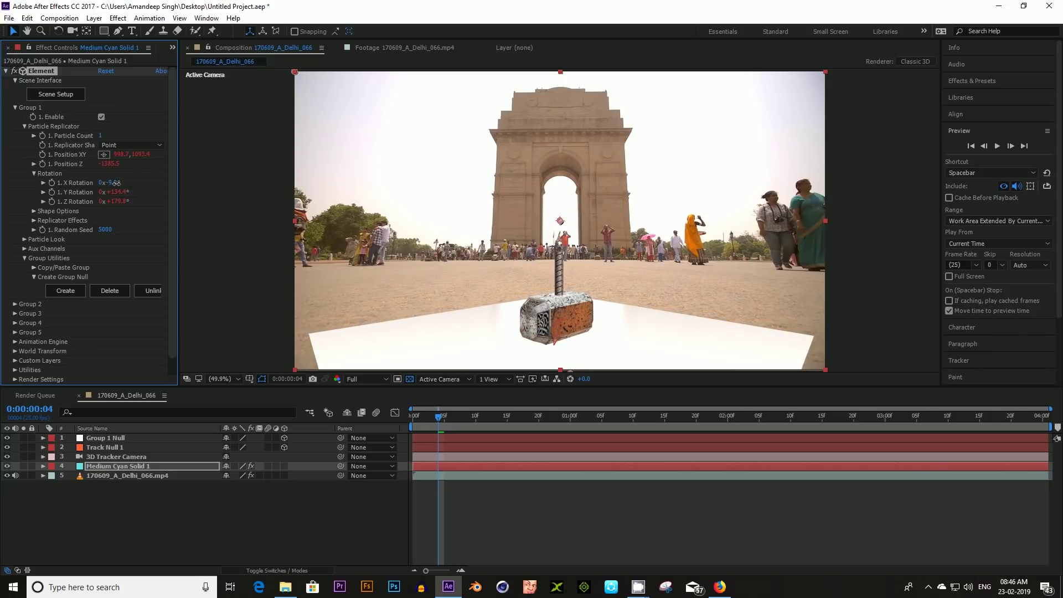
{"action": "key", "text": "ctrl+z"}
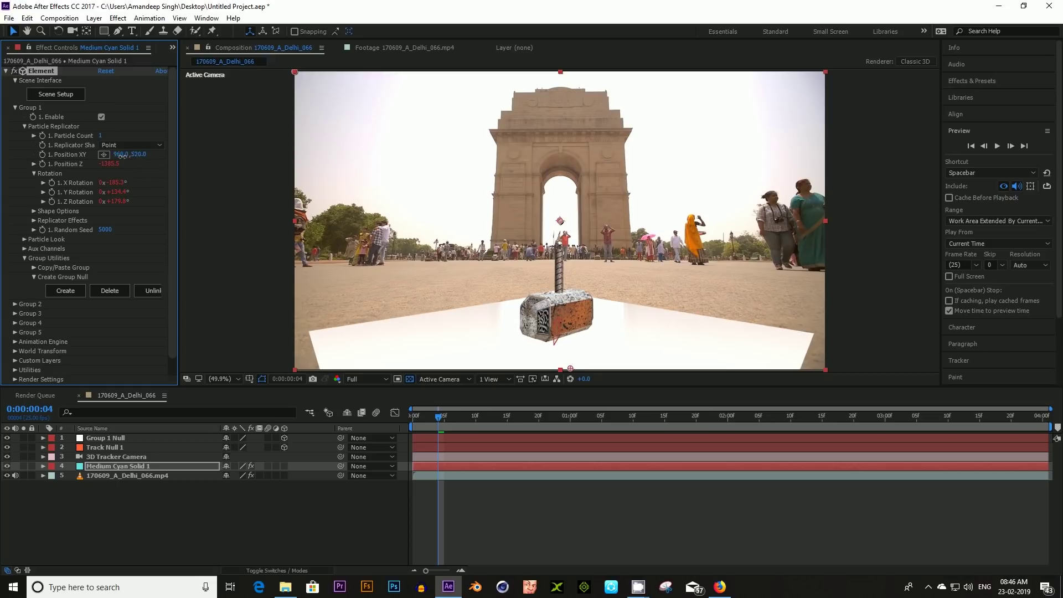
{"action": "left_click_drag", "start_coordinate": [70, 156], "coordinate": [69, 155]}
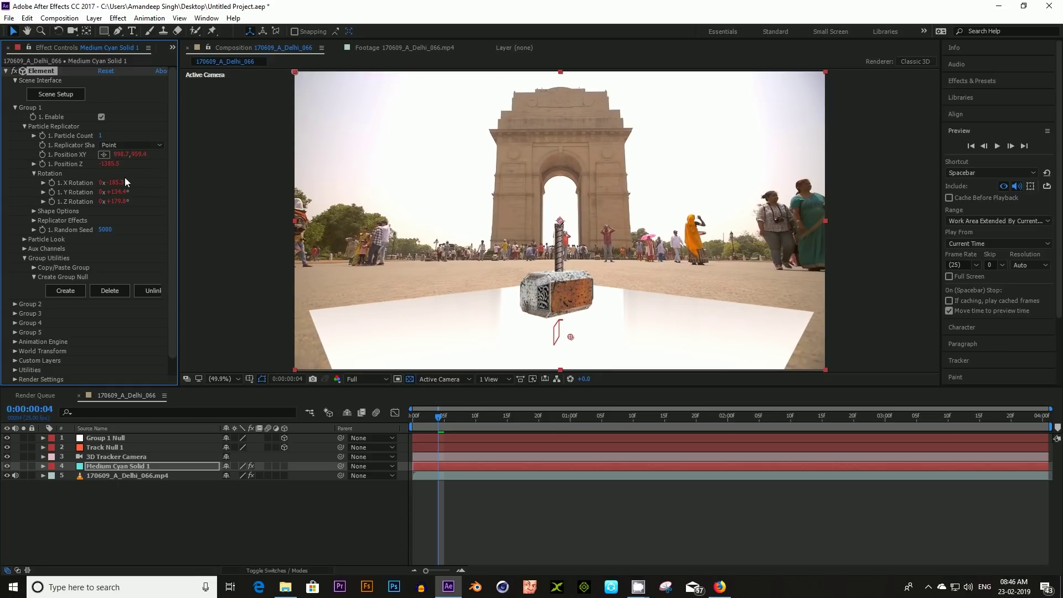
{"action": "left_click", "coordinate": [54, 95]}
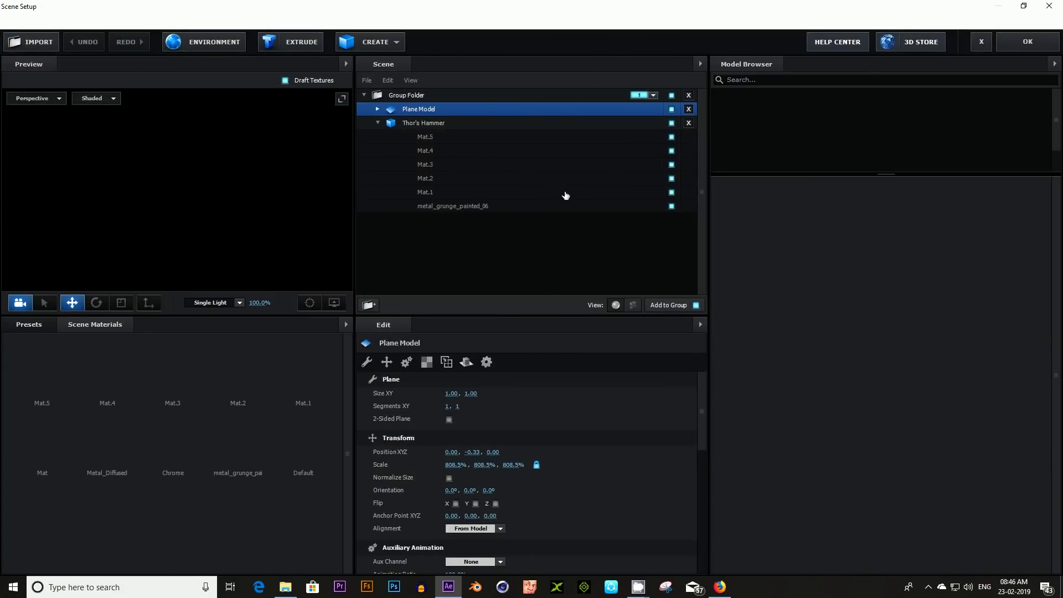
- Assign the Matte_Shadow physical material to the Plane Model and apply the scene
{"action": "left_click_drag", "start_coordinate": [284, 223], "coordinate": [295, 180]}
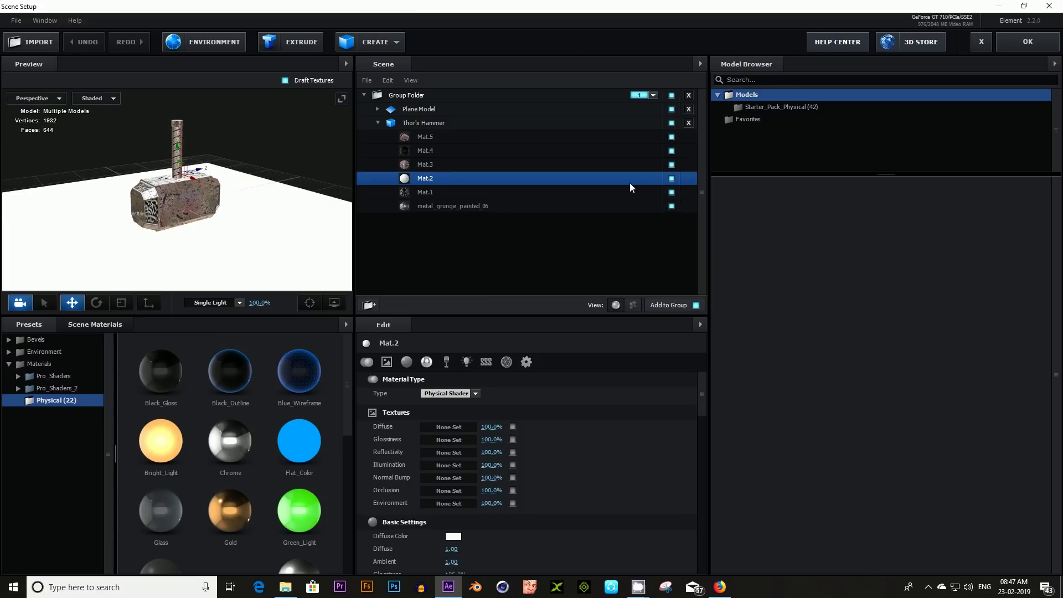
{"action": "left_click", "coordinate": [673, 179]}
{"action": "left_click", "coordinate": [672, 178]}
{"action": "left_click", "coordinate": [445, 110]}
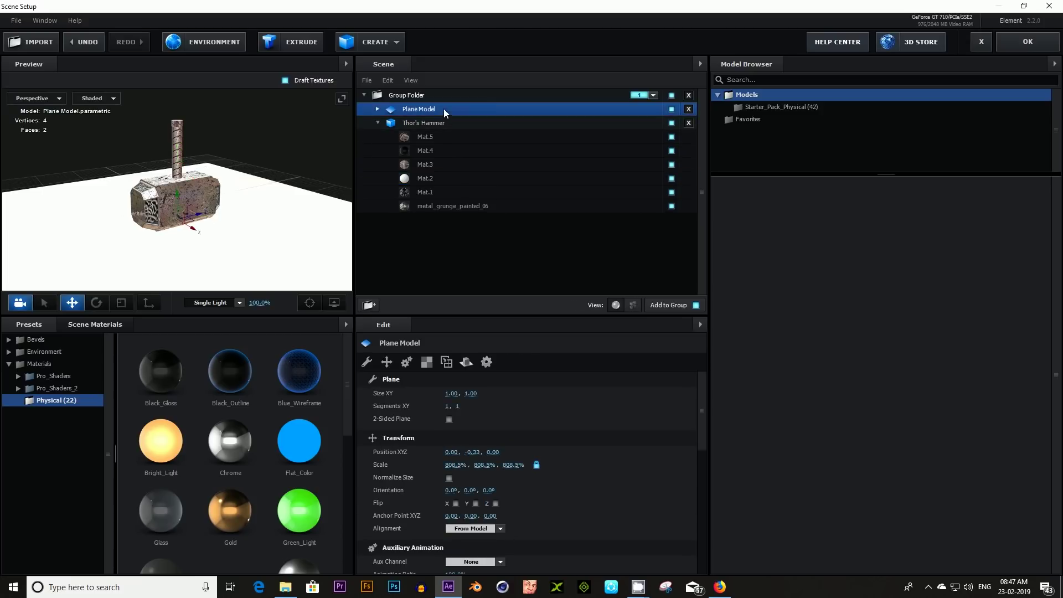
{"action": "scroll", "coordinate": [224, 511], "scroll_direction": "down", "scroll_amount": 1}
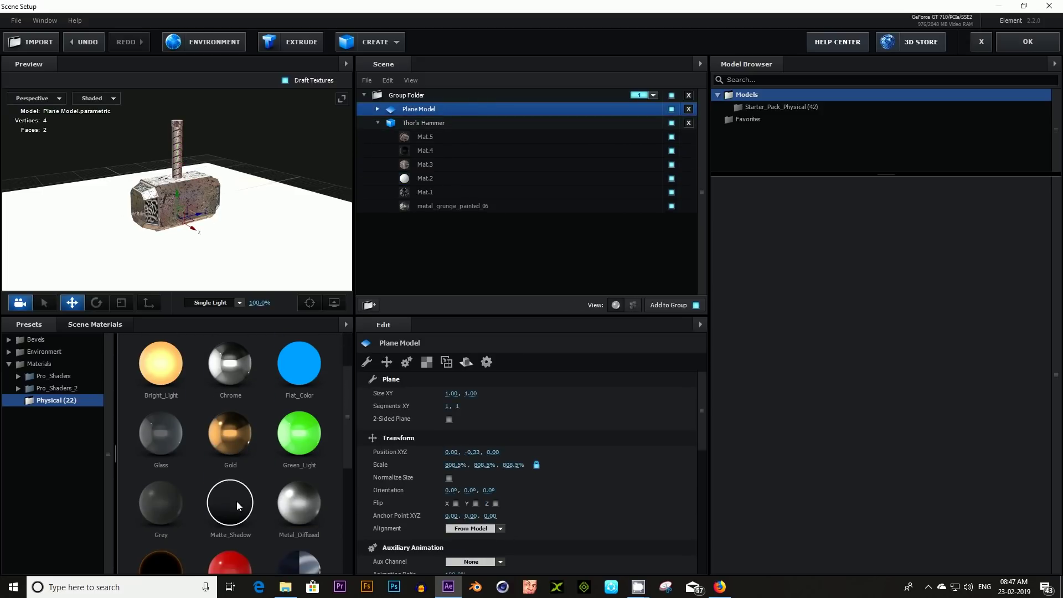
{"action": "left_click", "coordinate": [231, 508]}
{"action": "left_click_drag", "start_coordinate": [189, 255], "coordinate": [163, 277]}
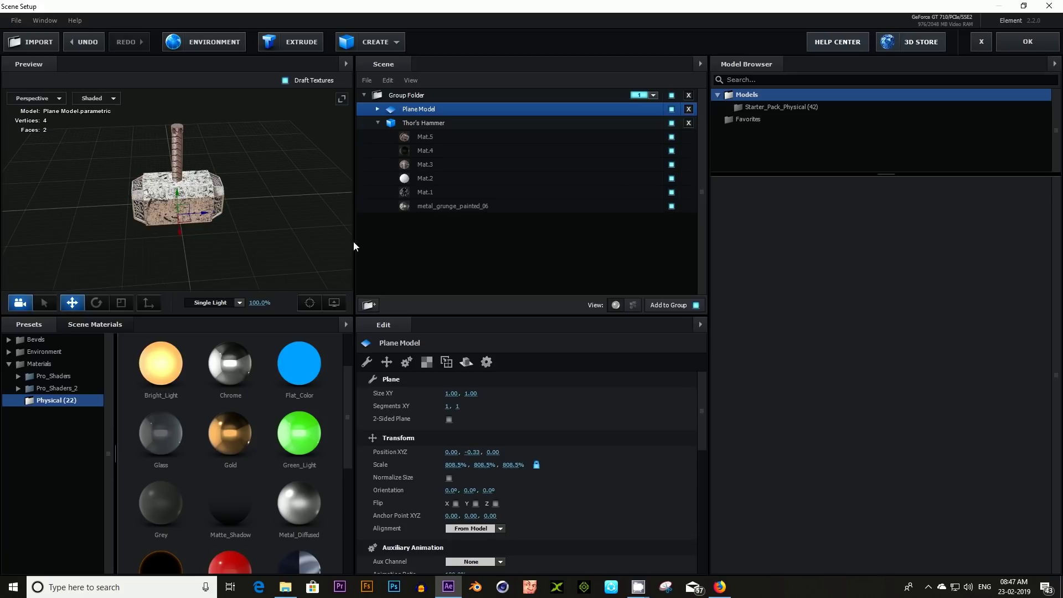
{"action": "left_click", "coordinate": [1022, 41]}
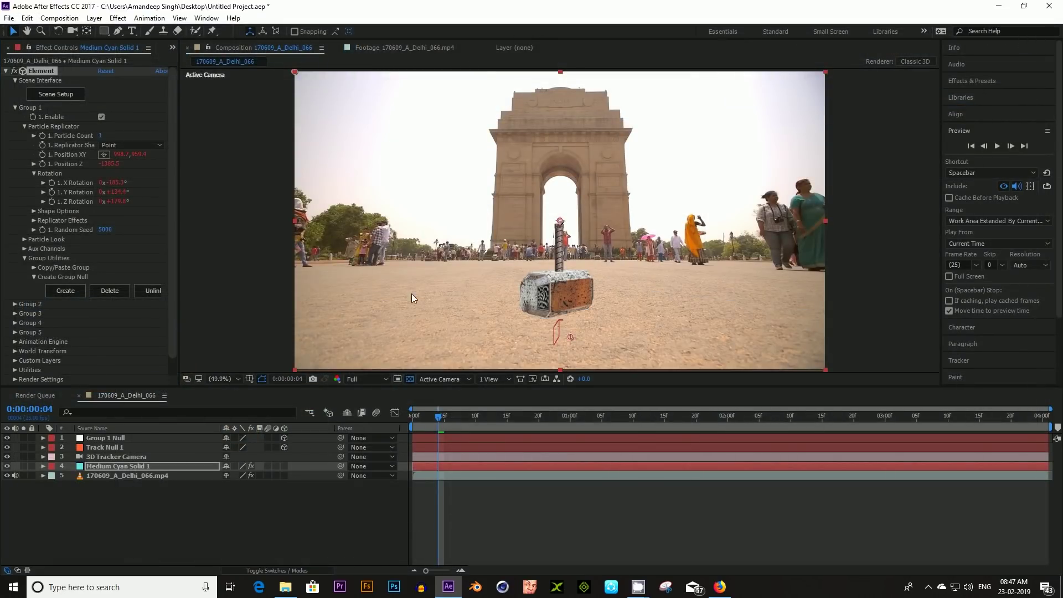
- Create a new Parallel light, Light 1, with Casts Shadows enabled
{"action": "left_click", "coordinate": [14, 107]}
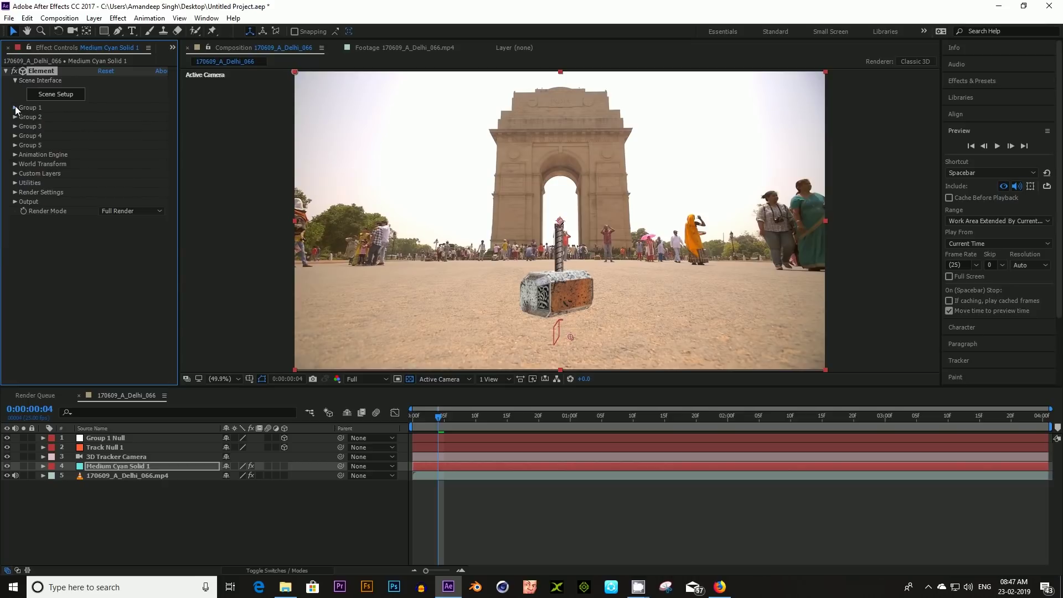
{"action": "left_click", "coordinate": [94, 17]}
{"action": "mouse_move", "coordinate": [102, 33]}
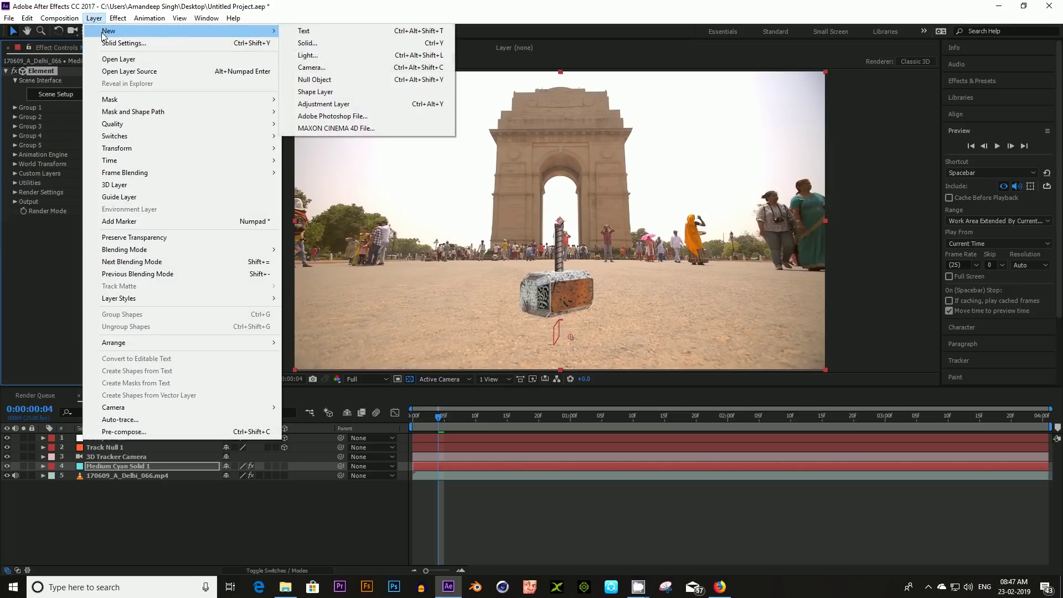
{"action": "left_click", "coordinate": [310, 56]}
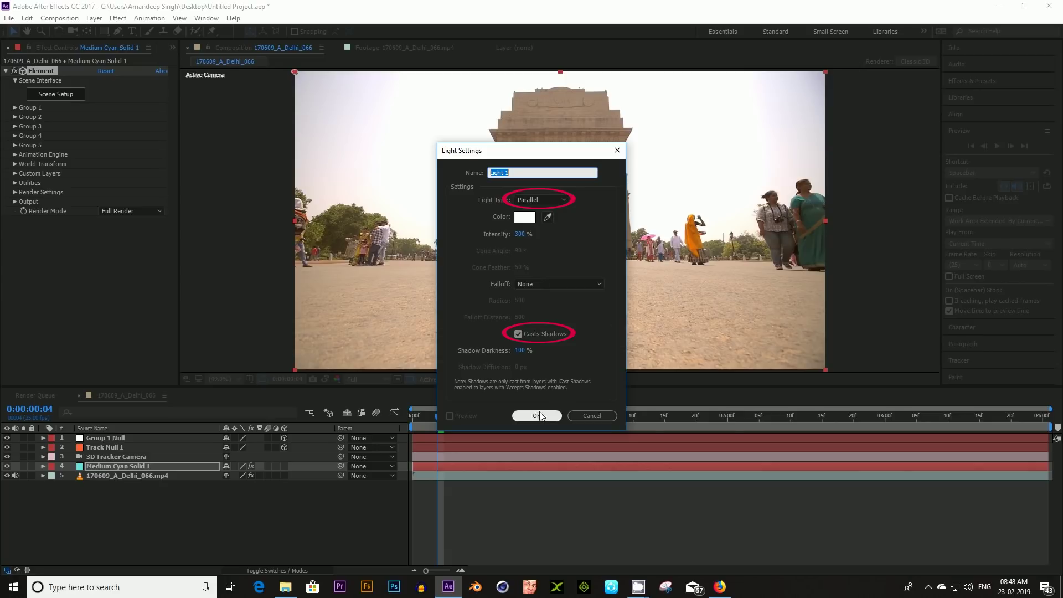
{"action": "left_click", "coordinate": [538, 415]}
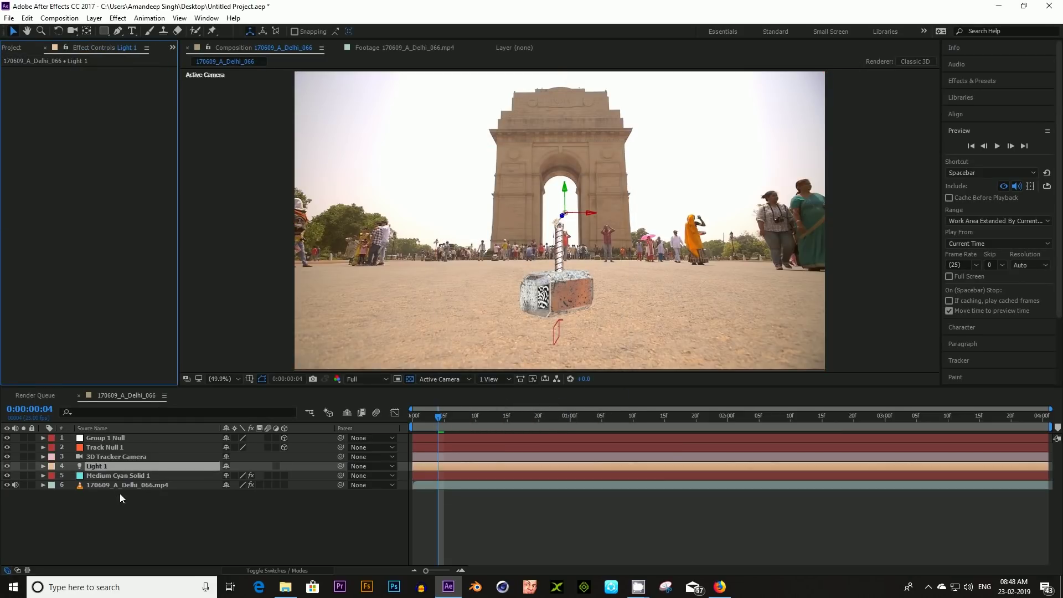
- Turn on Ray-Traced shadows in Element's render settings for Medium Cyan Solid 1
{"action": "left_click", "coordinate": [114, 474]}
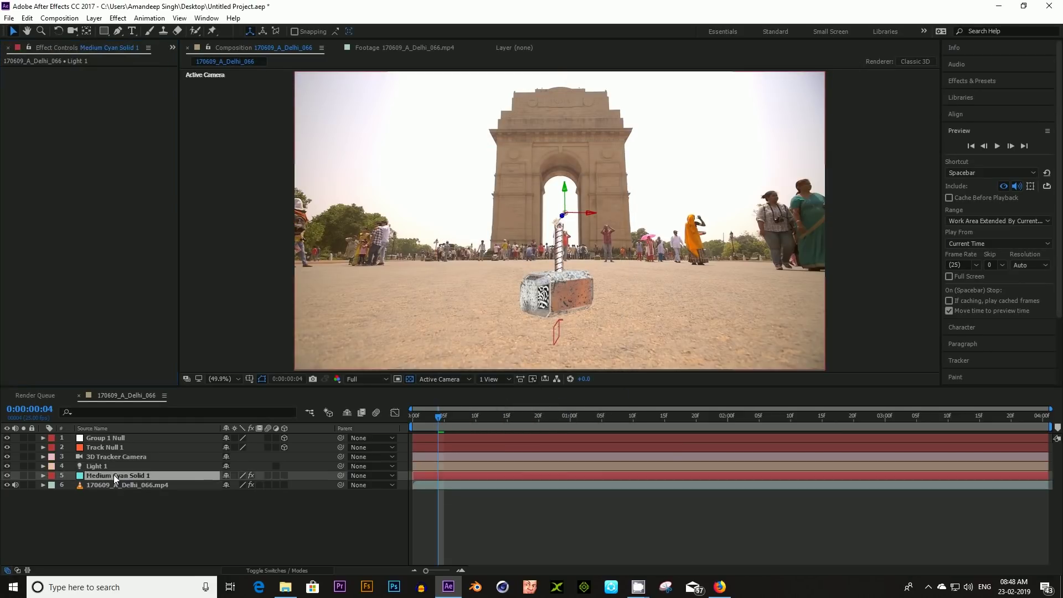
{"action": "left_click", "coordinate": [15, 192]}
{"action": "left_click", "coordinate": [24, 220]}
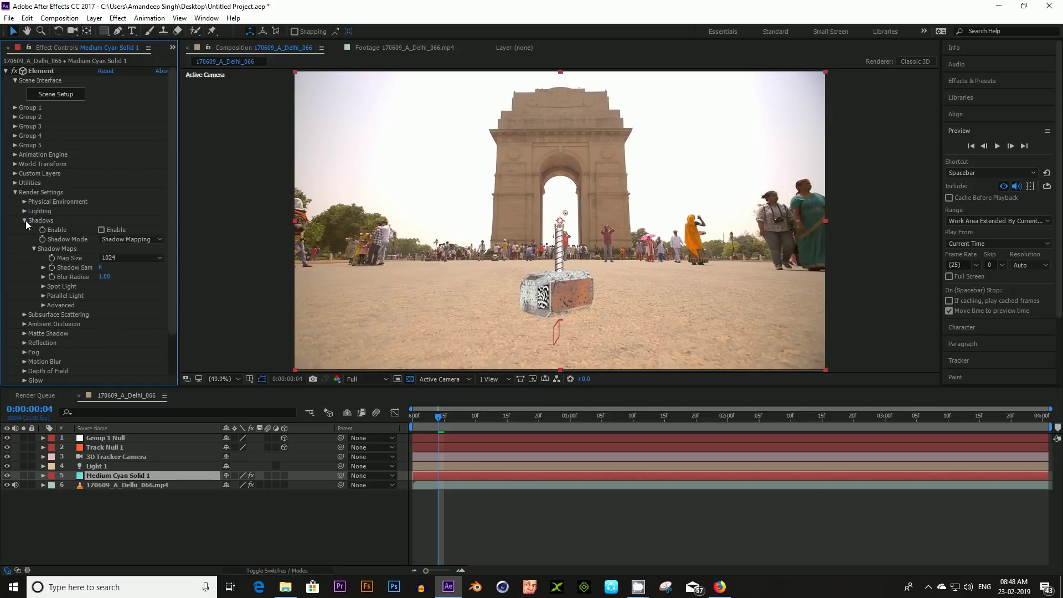
{"action": "left_click", "coordinate": [101, 230]}
{"action": "left_click", "coordinate": [112, 239]}
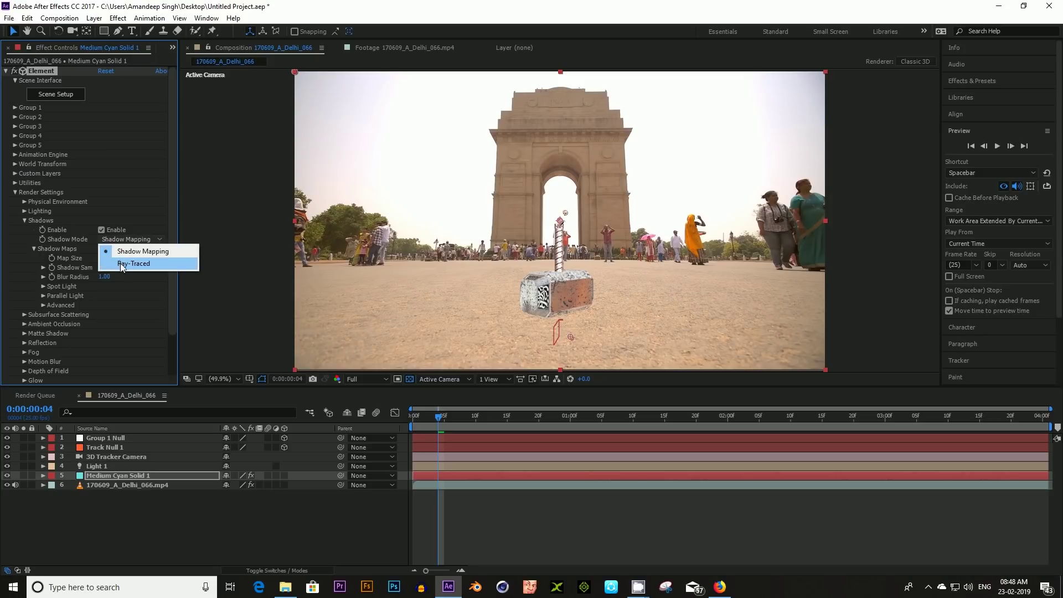
{"action": "left_click", "coordinate": [122, 264]}
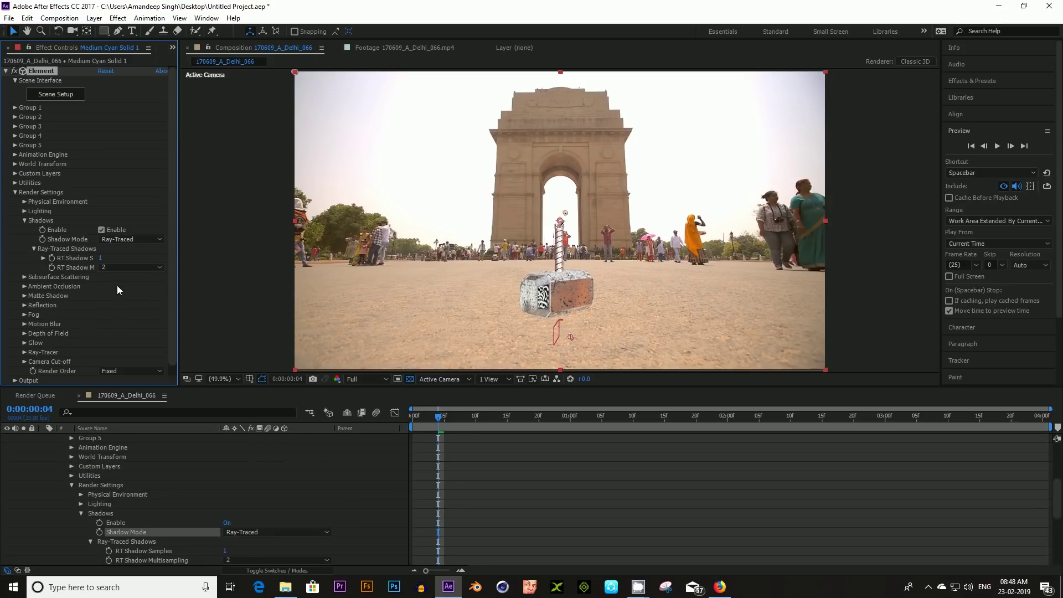
{"action": "left_click", "coordinate": [24, 220]}
- Enable ambient occlusion in Element's render settings
{"action": "left_click", "coordinate": [26, 239]}
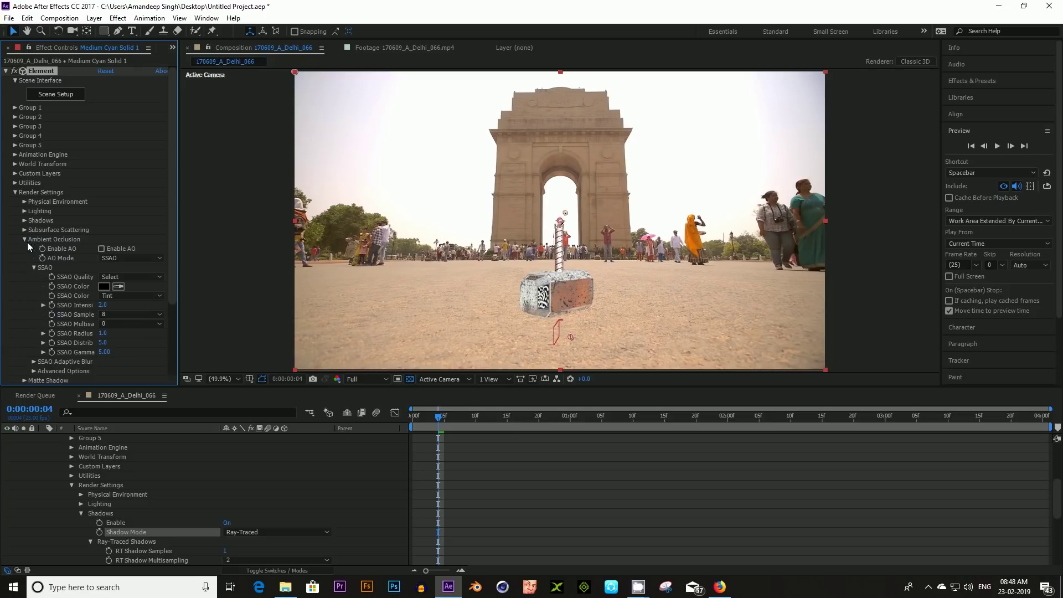
{"action": "left_click", "coordinate": [100, 248]}
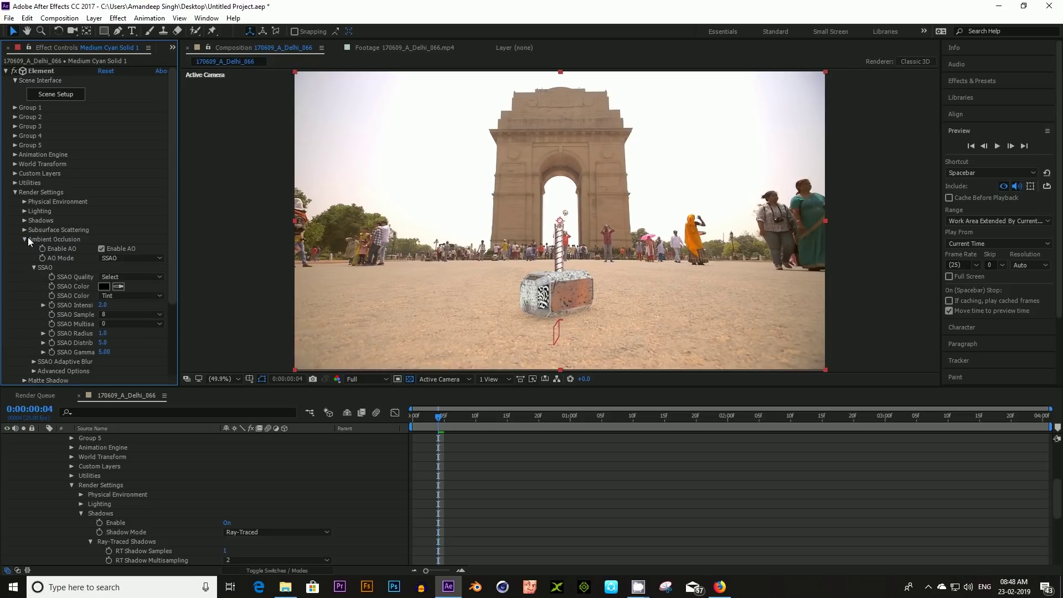
{"action": "scroll", "coordinate": [52, 489], "scroll_direction": "up", "scroll_amount": 5}
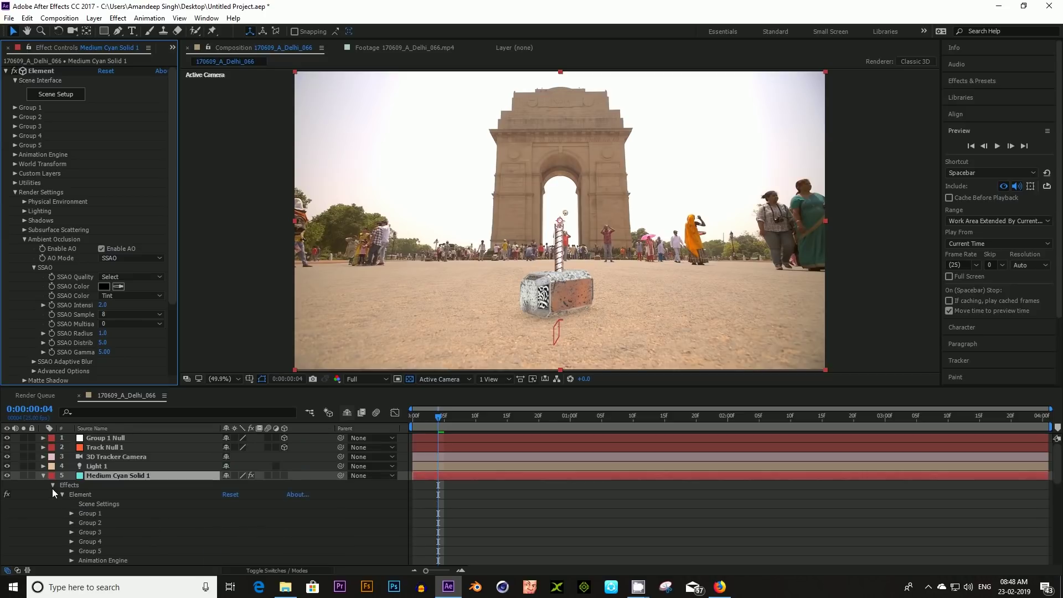
{"action": "left_click", "coordinate": [44, 475]}
- Raise Light 1 above the gate and aim its target down at the ground, previewing at Quarter resolution
{"action": "left_click", "coordinate": [90, 465]}
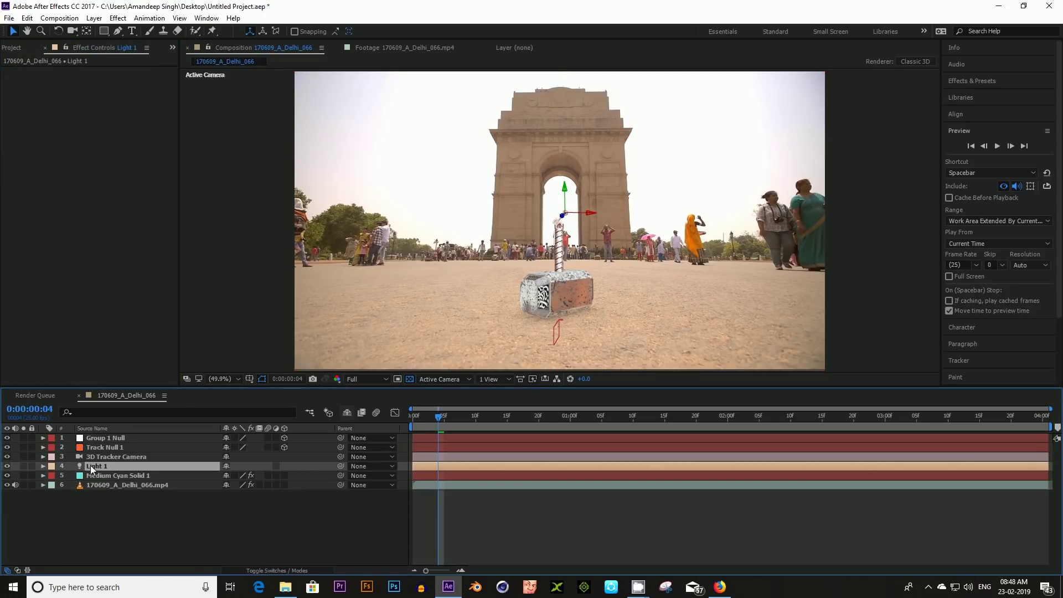
{"action": "left_click_drag", "start_coordinate": [564, 185], "coordinate": [567, 115]}
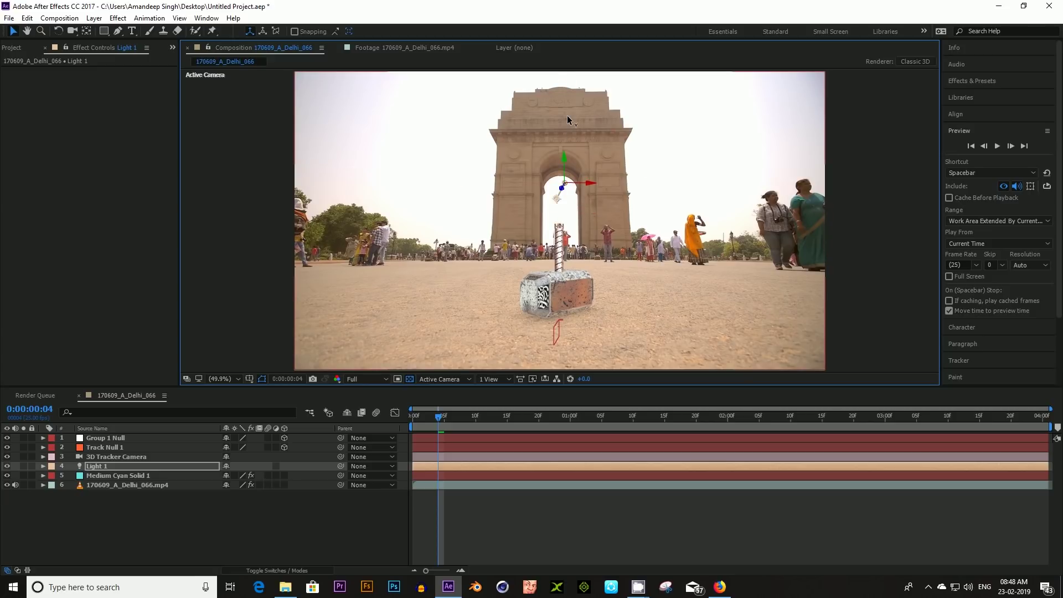
{"action": "left_click", "coordinate": [365, 379]}
{"action": "left_click", "coordinate": [362, 443]}
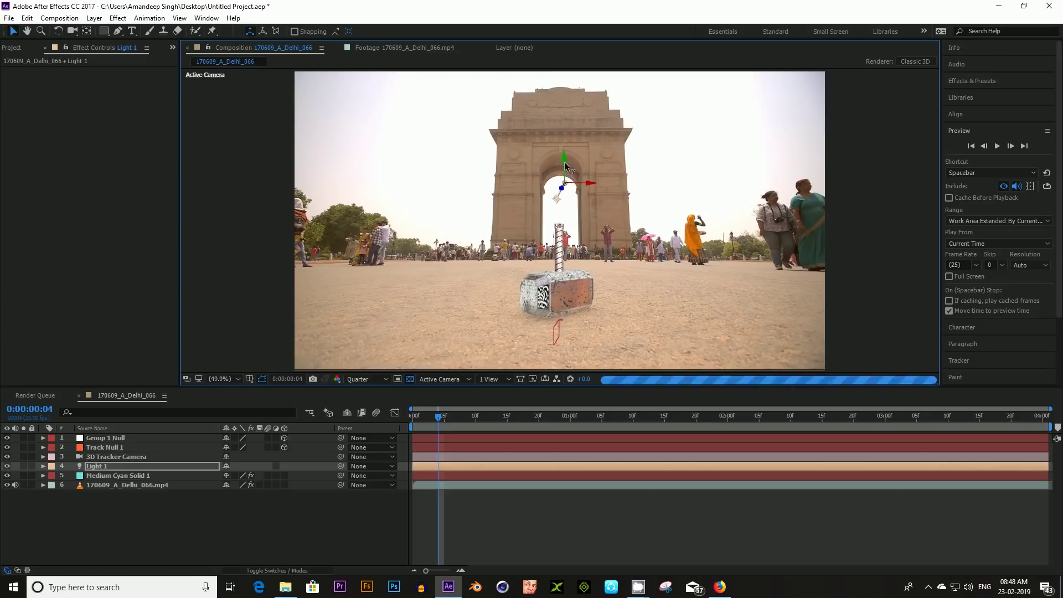
{"action": "left_click_drag", "start_coordinate": [564, 165], "coordinate": [553, 48]}
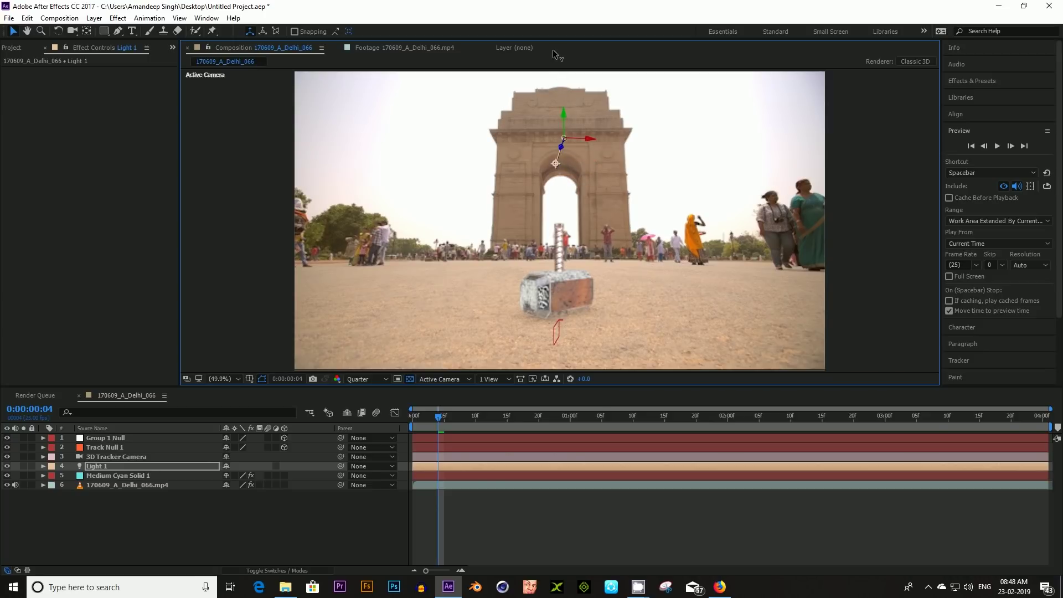
{"action": "mouse_move", "coordinate": [555, 163]}
{"action": "left_mouse_down"}
{"action": "mouse_move", "coordinate": [564, 270]}
{"action": "mouse_move", "coordinate": [584, 320]}
{"action": "mouse_move", "coordinate": [851, 408]}
{"action": "left_mouse_up"}
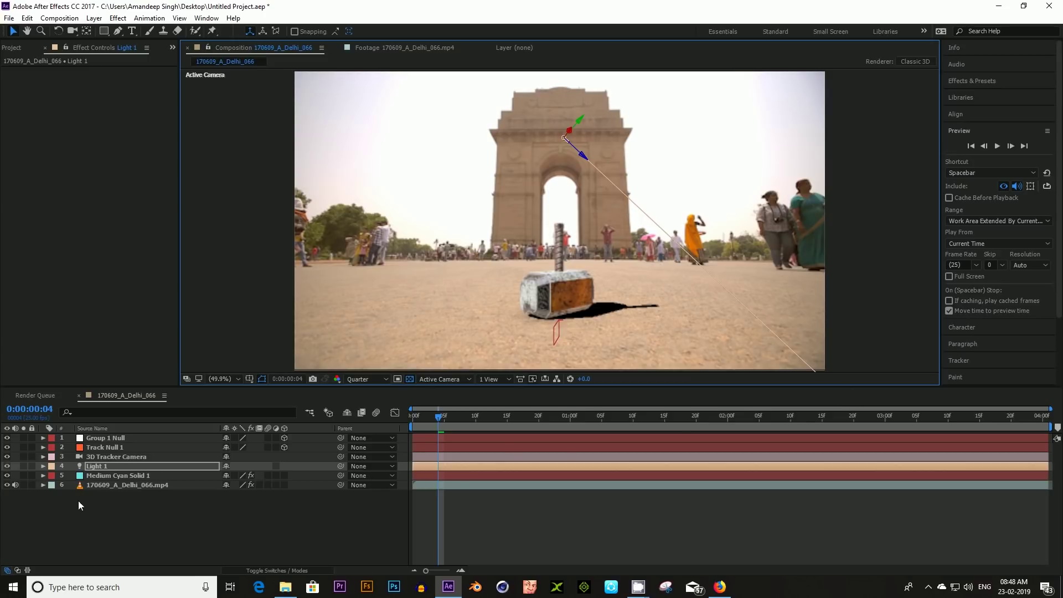
- Set Light 1's Shadow Darkness to 50%
{"action": "left_click", "coordinate": [43, 466]}
{"action": "left_click", "coordinate": [53, 485]}
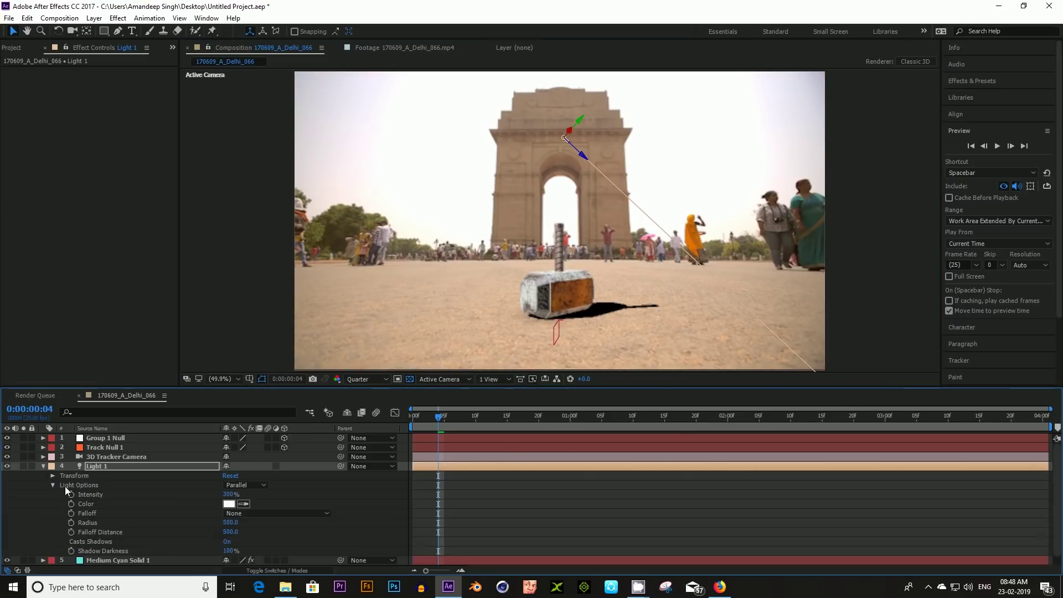
{"action": "left_click", "coordinate": [228, 551]}
{"action": "type", "text": "50"}
{"action": "key", "text": "Return"}
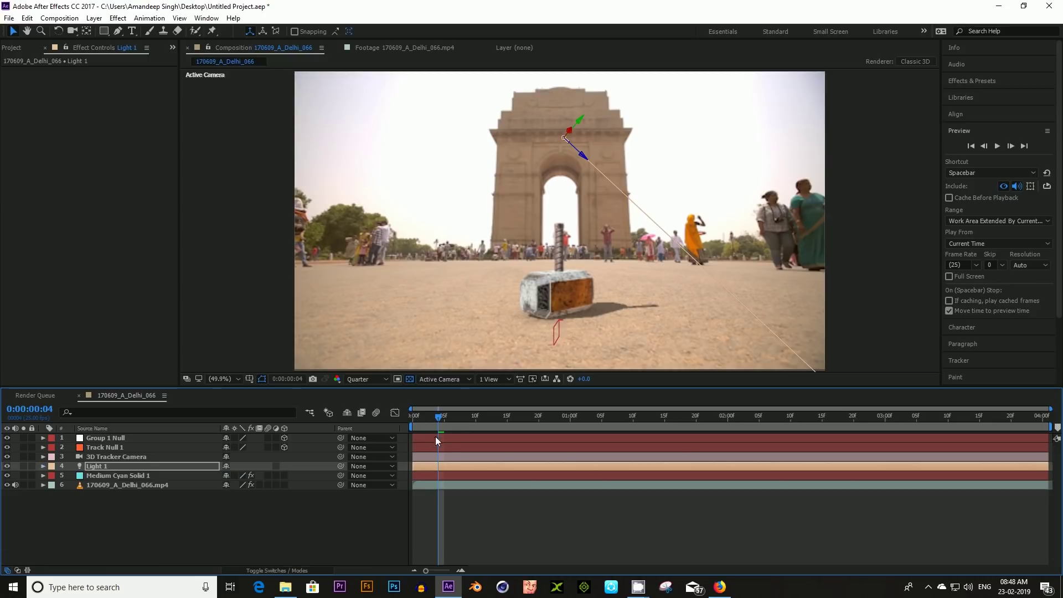
- Play the composition from frame 0 to review the shadowed hammer, then stop playback
{"action": "left_click_drag", "start_coordinate": [440, 422], "coordinate": [365, 417]}
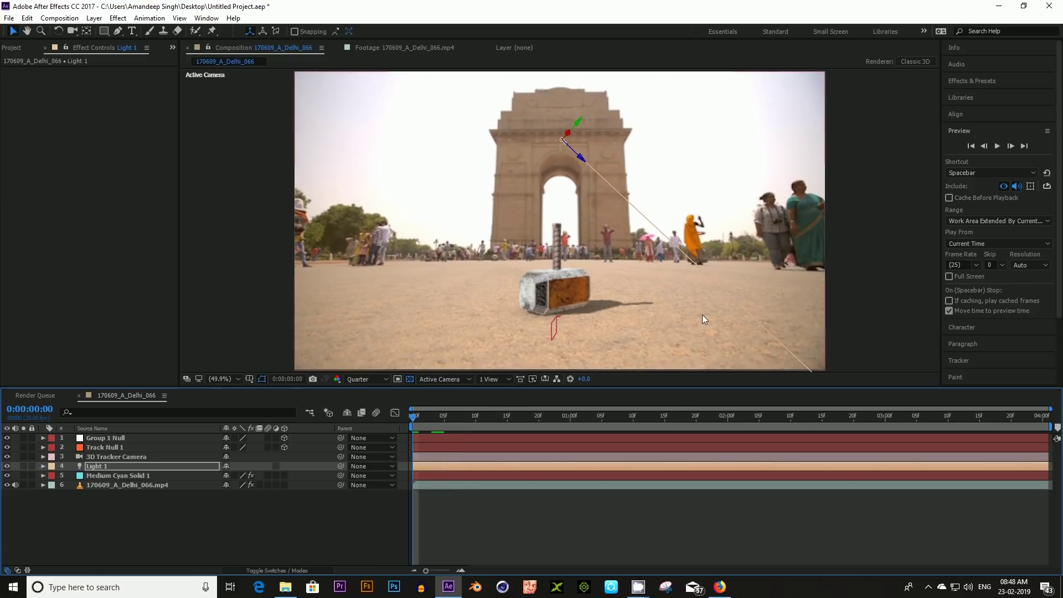
{"action": "left_click", "coordinate": [997, 147]}
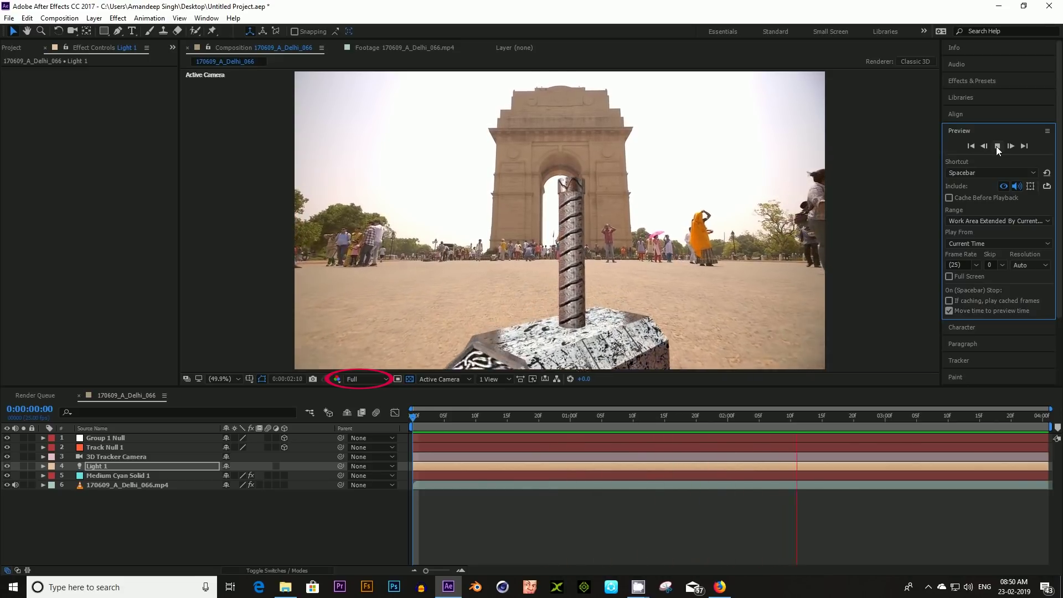
{"action": "left_click", "coordinate": [414, 417]}
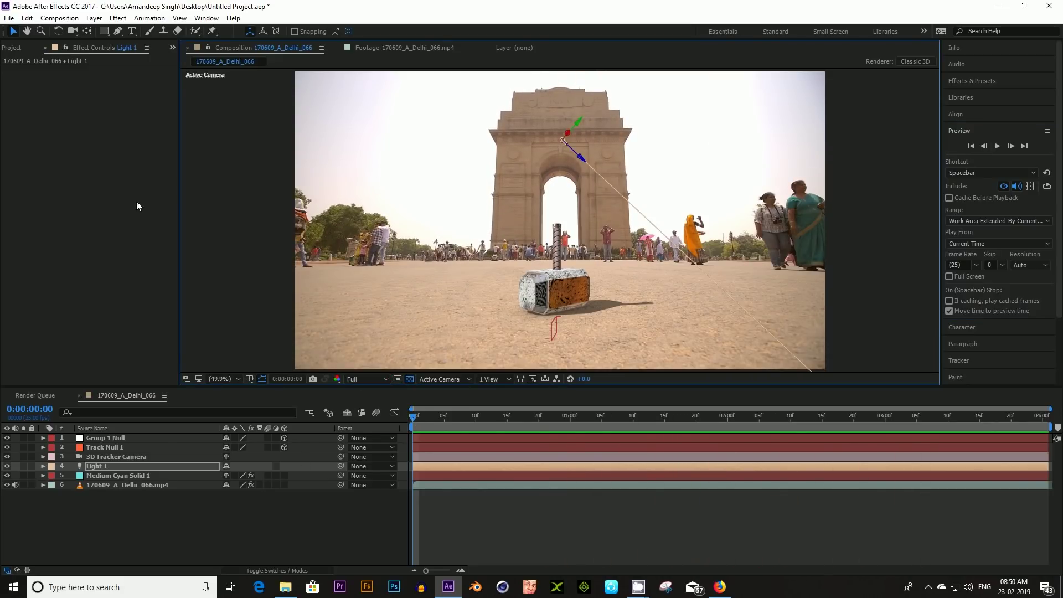
{"action": "left_click", "coordinate": [94, 18]}
- Add an adjustment layer carrying the Pixel Motion Blur effect
{"action": "mouse_move", "coordinate": [111, 28]}
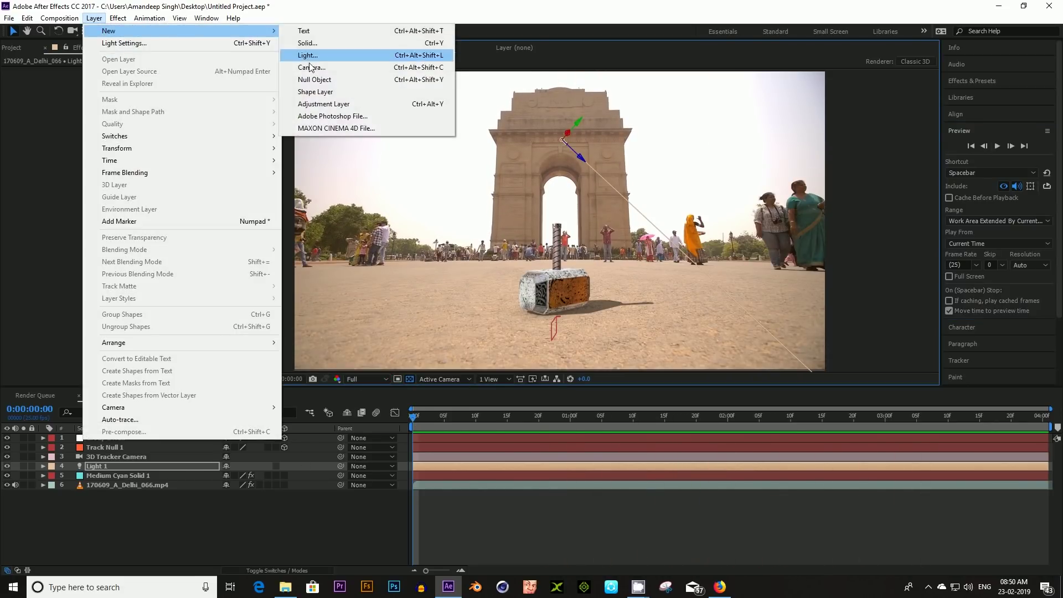
{"action": "left_click", "coordinate": [321, 102]}
{"action": "left_click", "coordinate": [961, 81]}
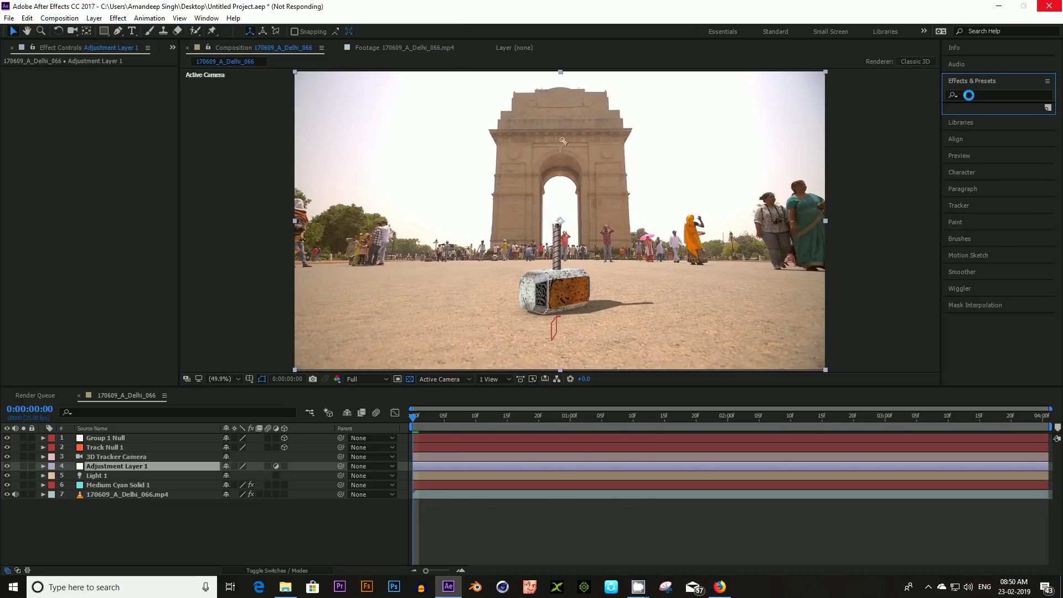
{"action": "type", "text": "pixel"}
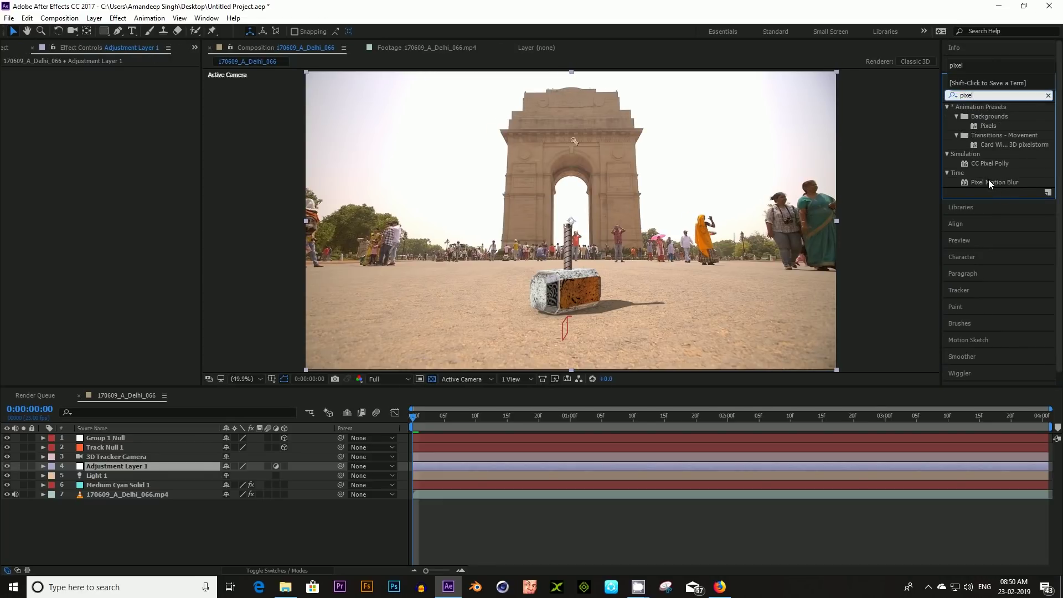
{"action": "double_click", "coordinate": [988, 180]}
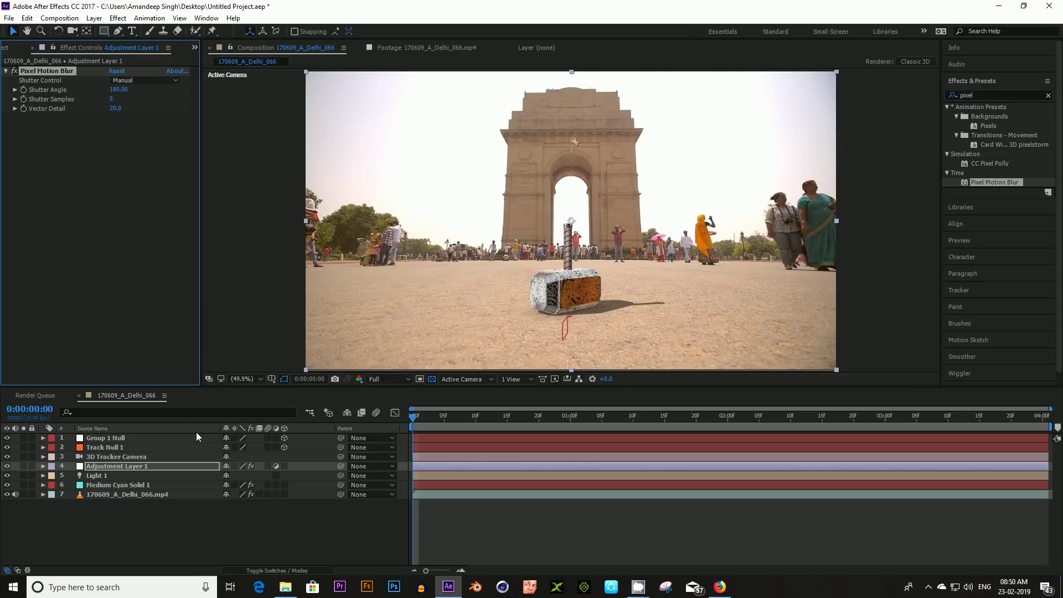
- Nest the layers above the India Gate footage into Pre-comp 1
{"action": "left_click", "coordinate": [125, 484]}
{"action": "left_click_drag", "start_coordinate": [124, 481], "coordinate": [115, 438]}
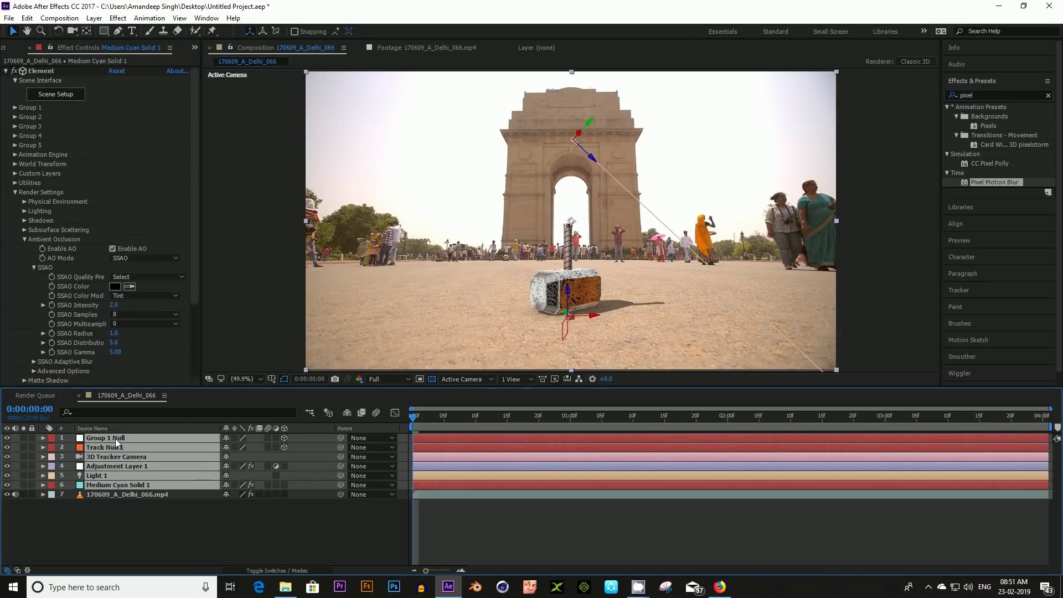
{"action": "right_click", "coordinate": [116, 457]}
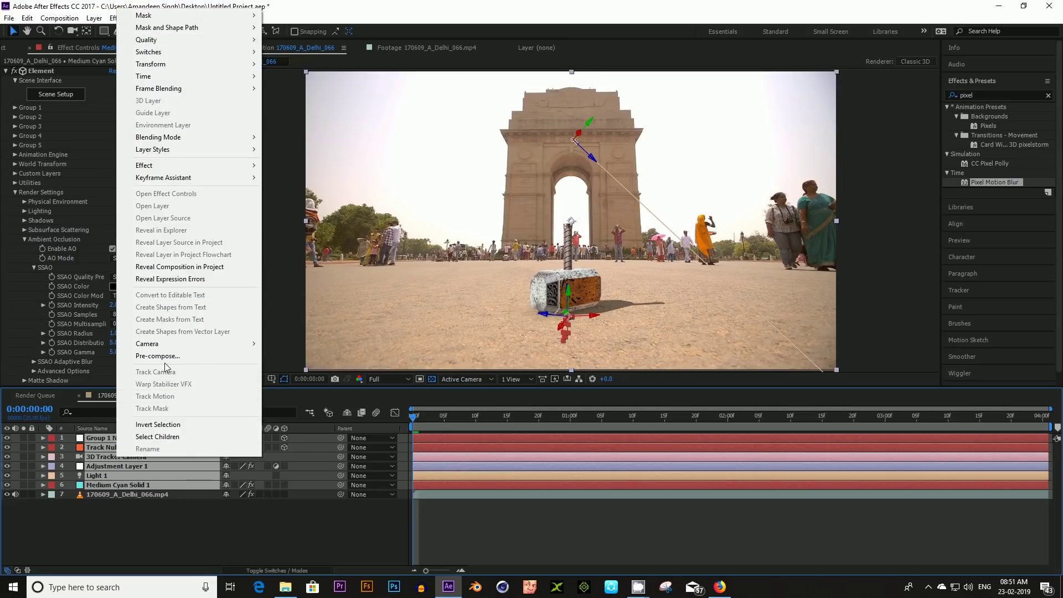
{"action": "left_click", "coordinate": [163, 357]}
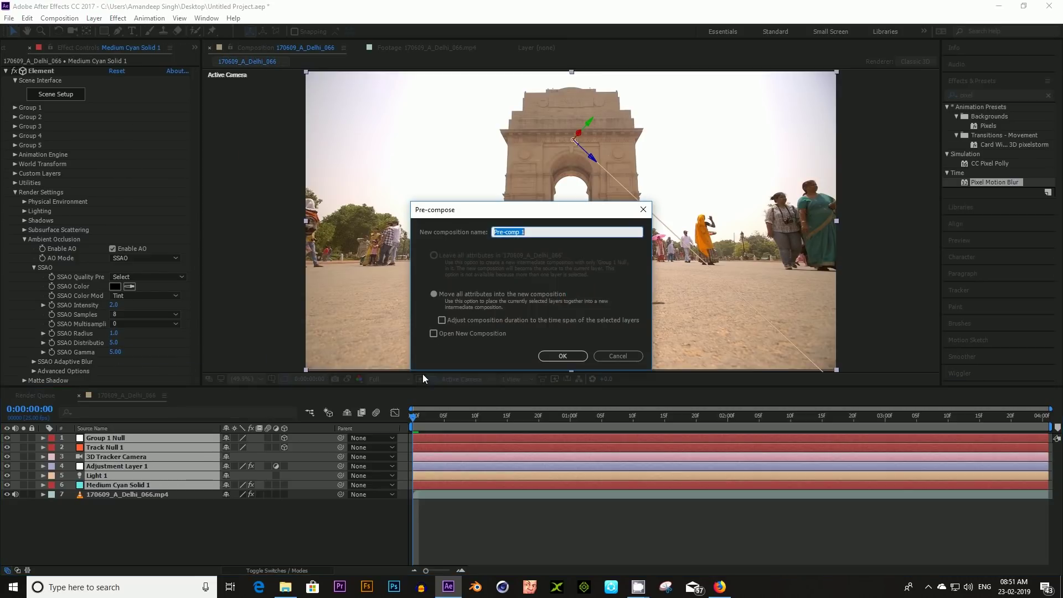
{"action": "left_click", "coordinate": [561, 357]}
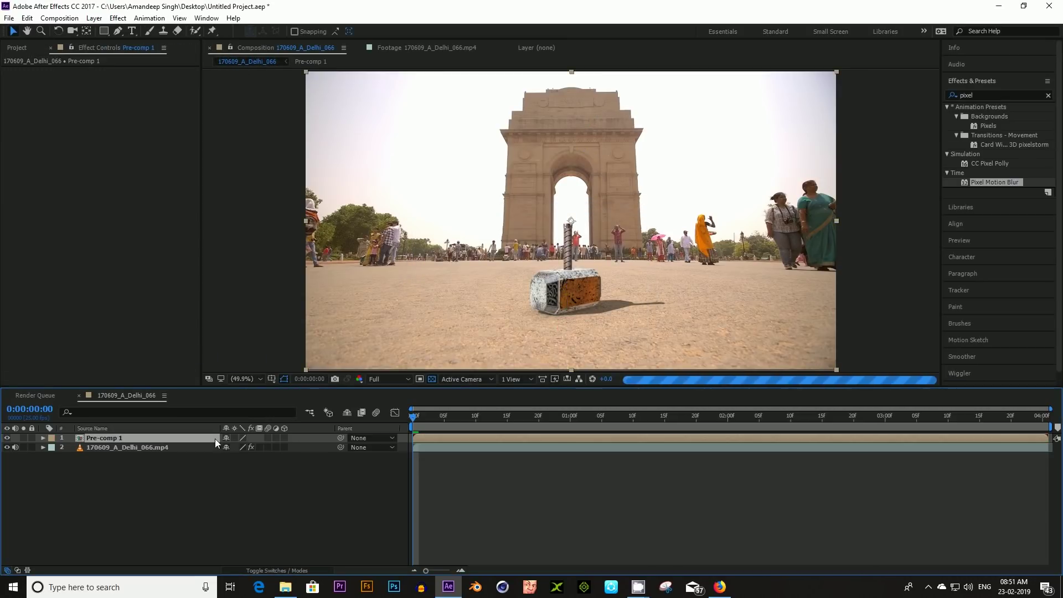
{"action": "left_click", "coordinate": [582, 416]}
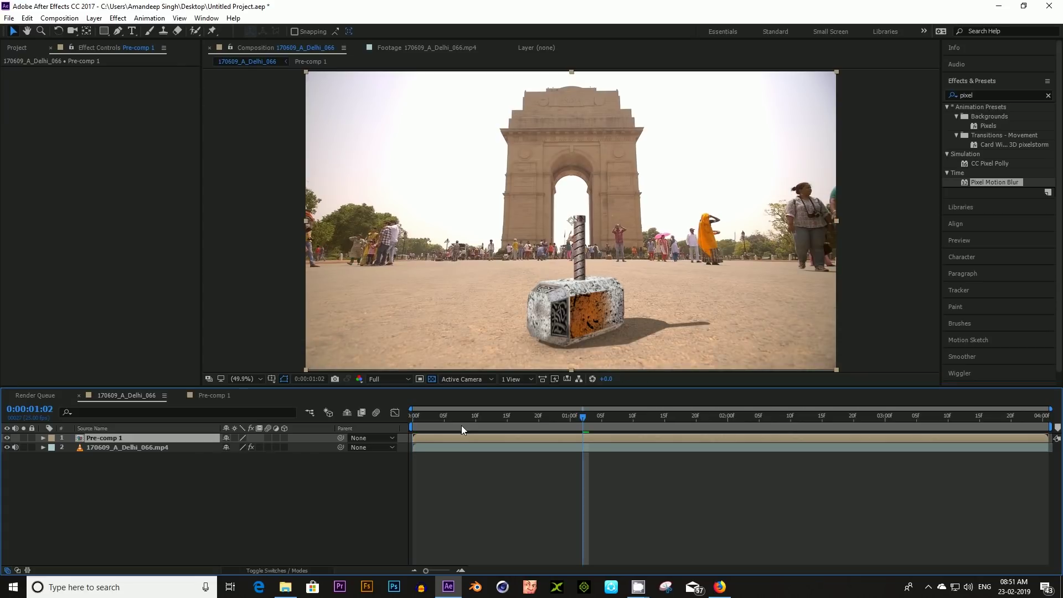
- Add Brightness & Contrast to the India Gate footage with Contrast 52 and brightness slightly lowered
{"action": "left_click", "coordinate": [162, 449]}
{"action": "left_click", "coordinate": [118, 18]}
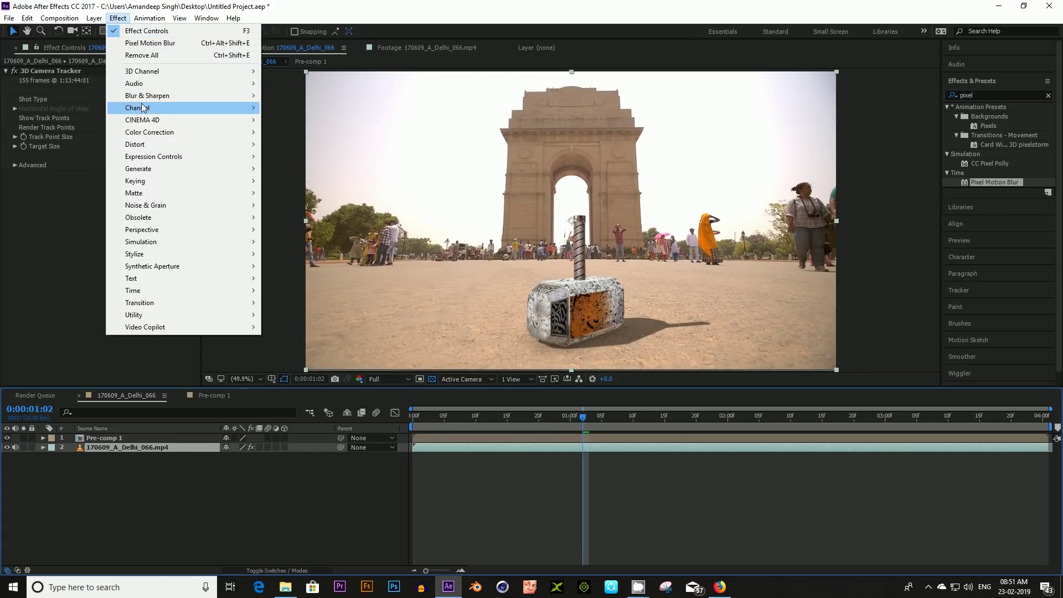
{"action": "mouse_move", "coordinate": [154, 132]}
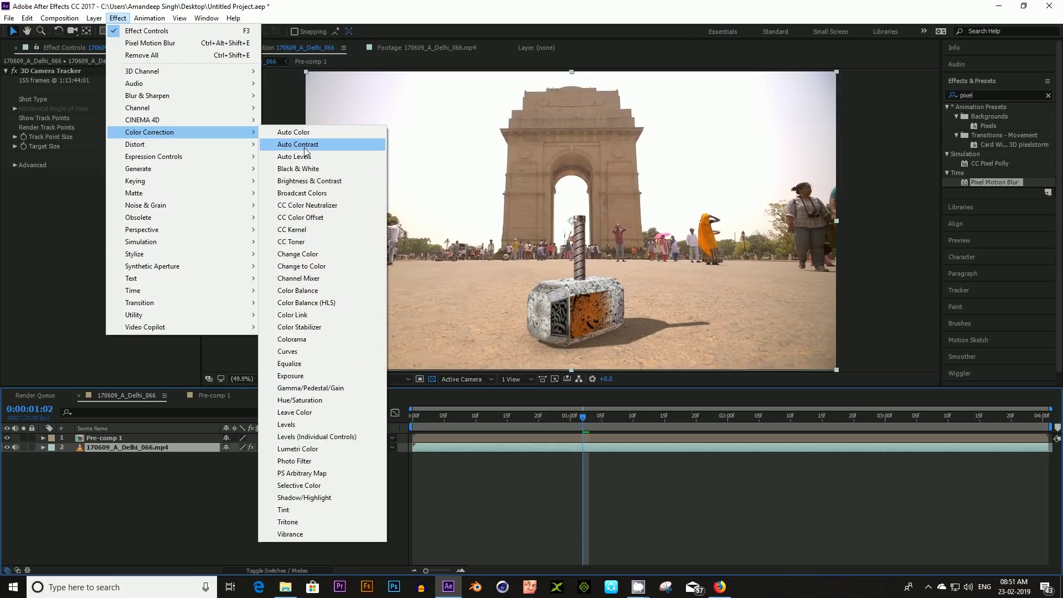
{"action": "left_click", "coordinate": [308, 182]}
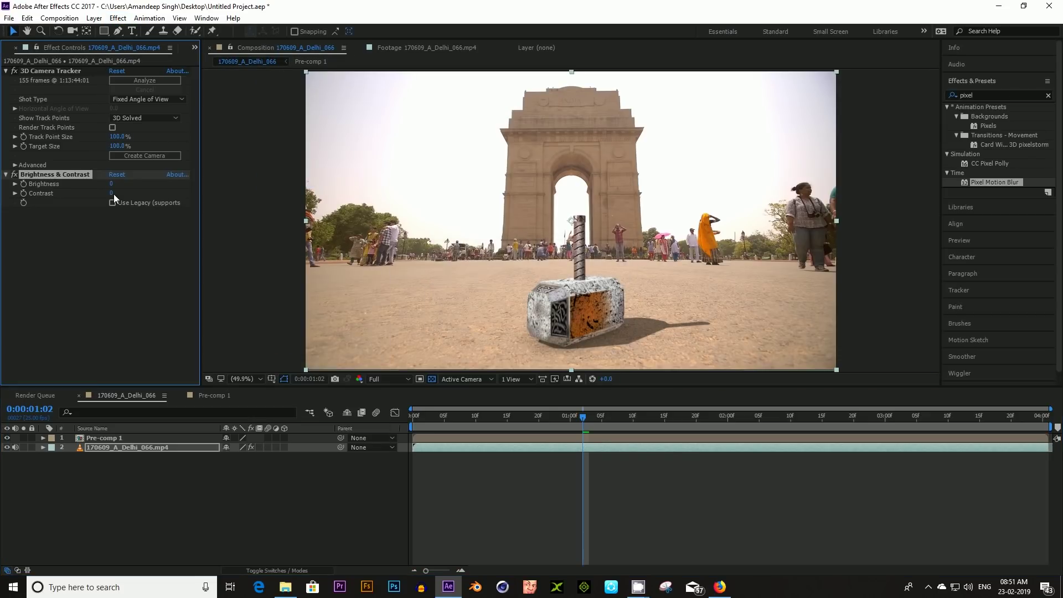
{"action": "left_click_drag", "start_coordinate": [114, 194], "coordinate": [150, 193]}
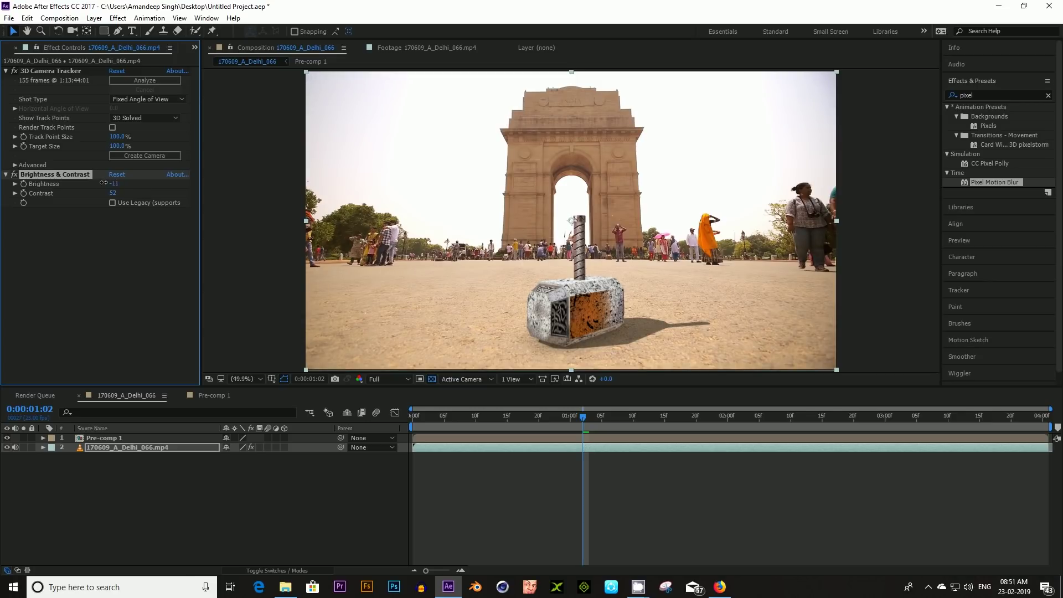
{"action": "left_click_drag", "start_coordinate": [103, 183], "coordinate": [101, 182]}
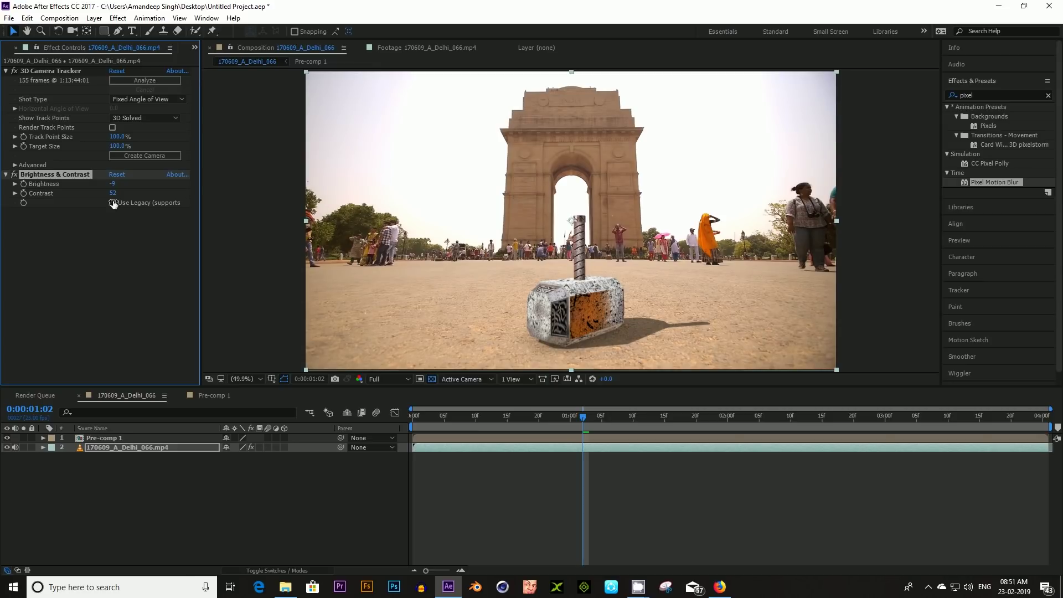
{"action": "left_click", "coordinate": [111, 482]}
{"action": "left_click", "coordinate": [94, 17]}
- Create Adjustment Layer 2 and apply a Curves effect to it
{"action": "mouse_move", "coordinate": [108, 34]}
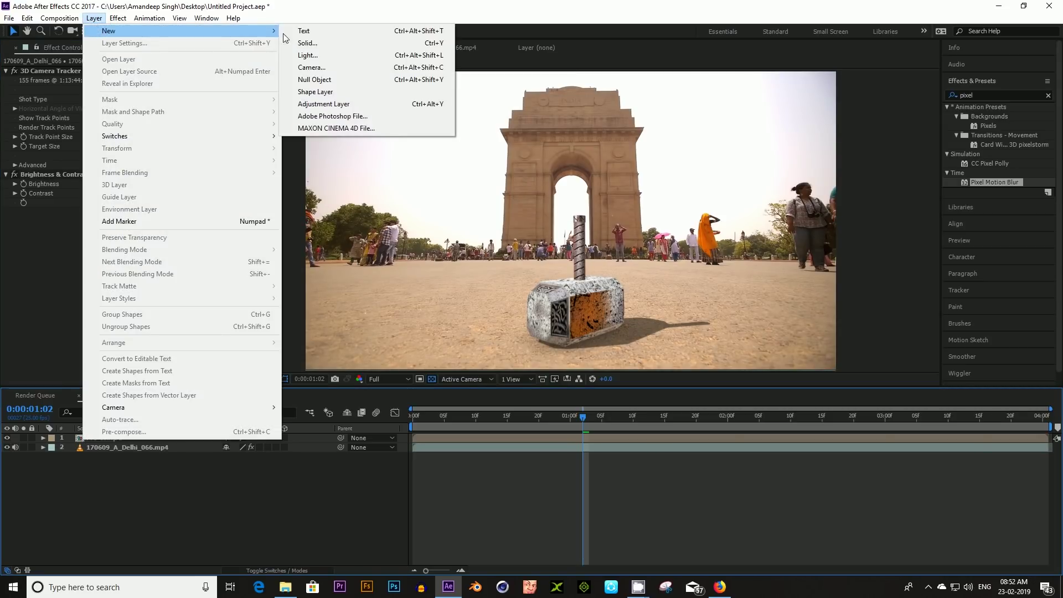
{"action": "left_click", "coordinate": [323, 103]}
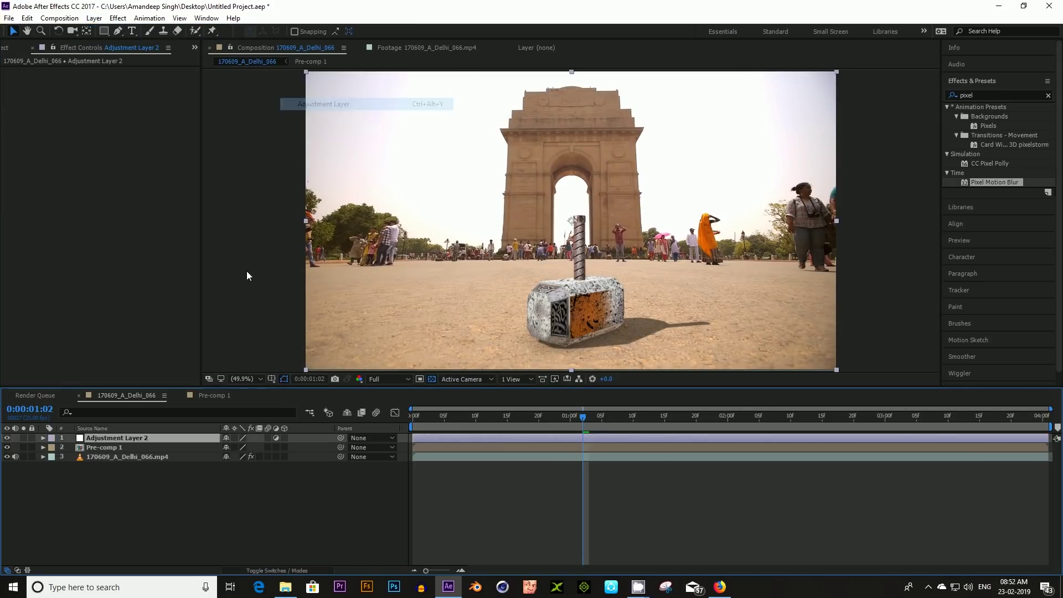
{"action": "left_click", "coordinate": [119, 18]}
{"action": "mouse_move", "coordinate": [161, 131]}
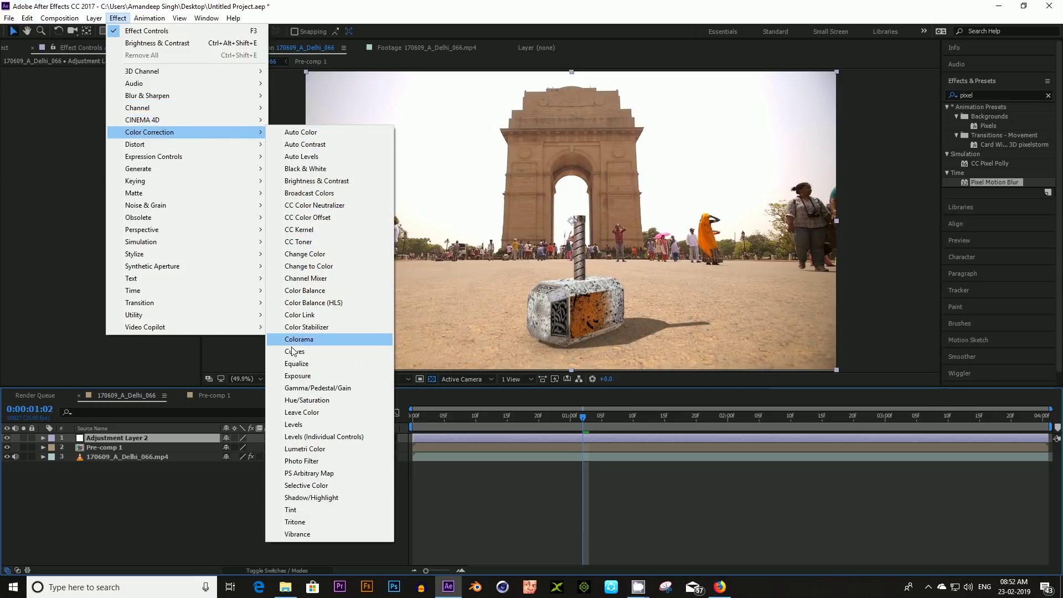
{"action": "left_click", "coordinate": [293, 352]}
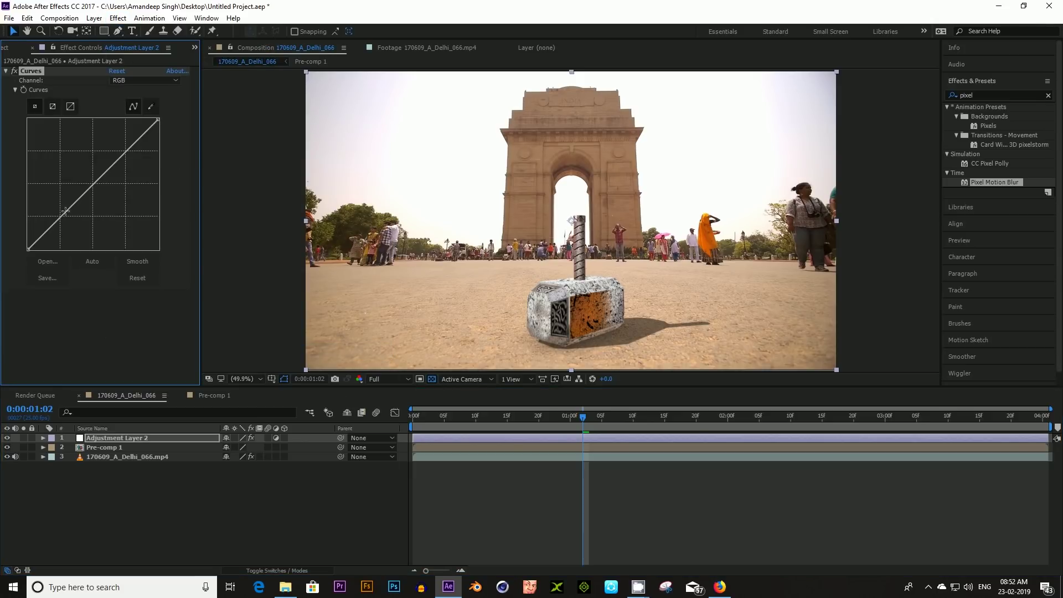
- Reduce green in the darkest tones and pull blue down in the brightest tones
{"action": "left_click", "coordinate": [149, 81]}
{"action": "left_click", "coordinate": [147, 105]}
{"action": "left_click", "coordinate": [147, 81]}
{"action": "left_click", "coordinate": [147, 114]}
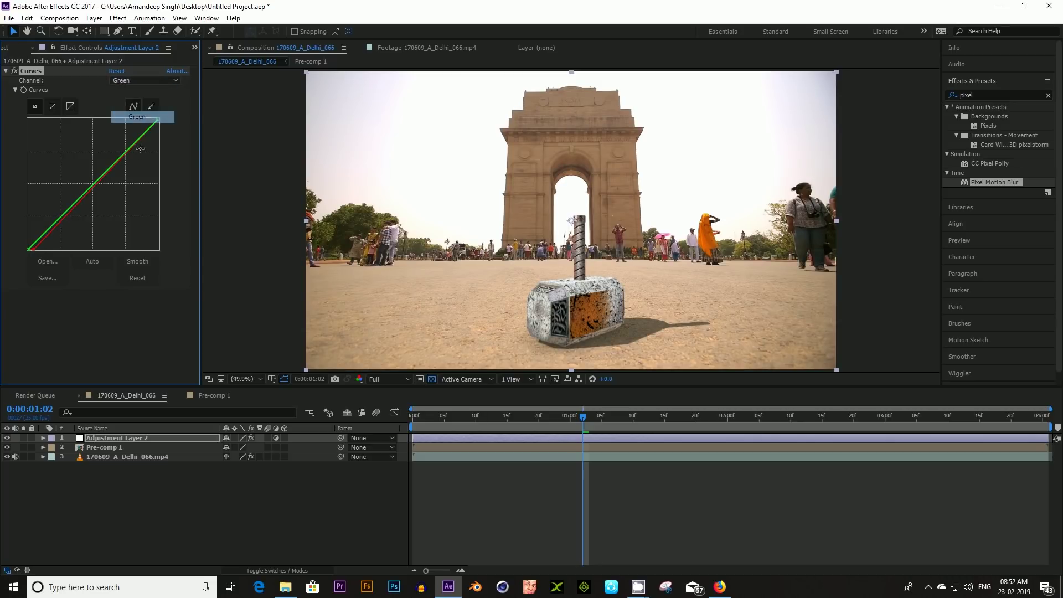
{"action": "left_click_drag", "start_coordinate": [28, 250], "coordinate": [32, 250]}
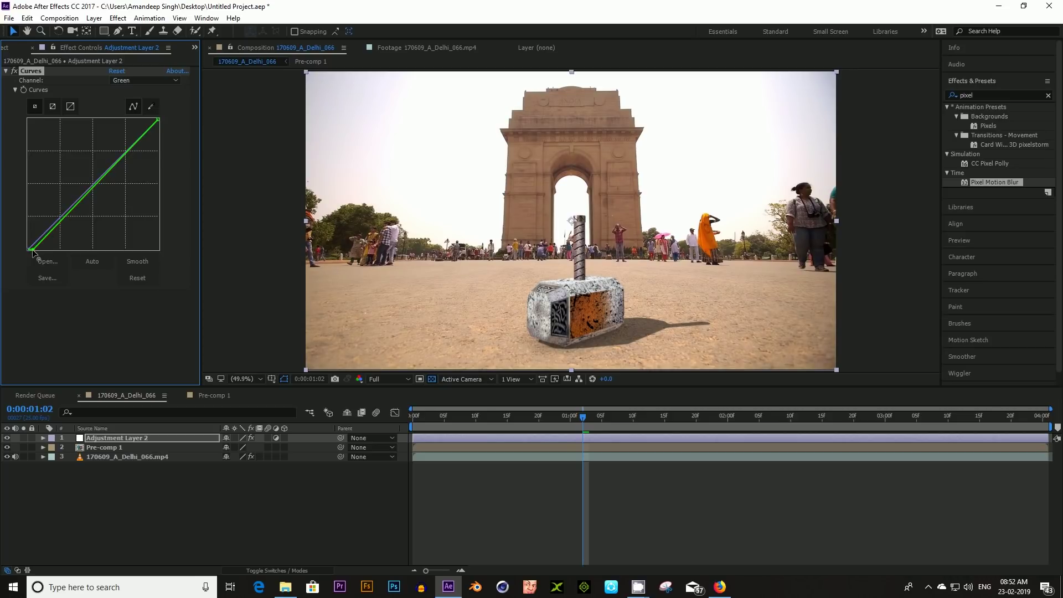
{"action": "left_click", "coordinate": [144, 80]}
{"action": "left_click", "coordinate": [143, 128]}
{"action": "left_click_drag", "start_coordinate": [161, 121], "coordinate": [159, 123]}
- Bow the RGB curve up to brighten midtones and add a point reshaping the darker tones
{"action": "left_click", "coordinate": [153, 80]}
{"action": "left_click", "coordinate": [151, 93]}
{"action": "left_click_drag", "start_coordinate": [104, 173], "coordinate": [101, 172]}
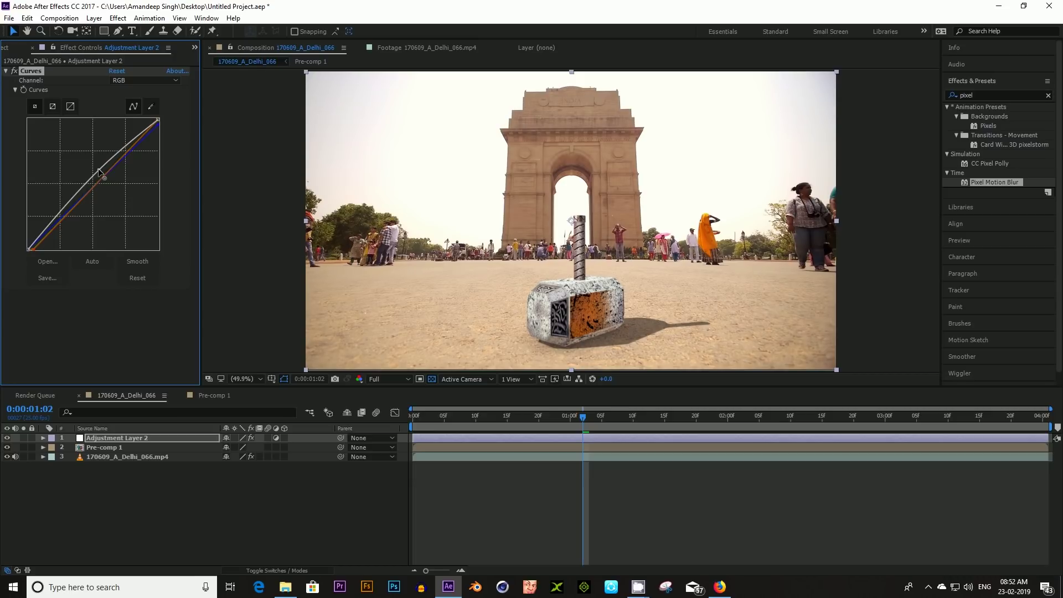
{"action": "left_click_drag", "start_coordinate": [72, 198], "coordinate": [74, 198]}
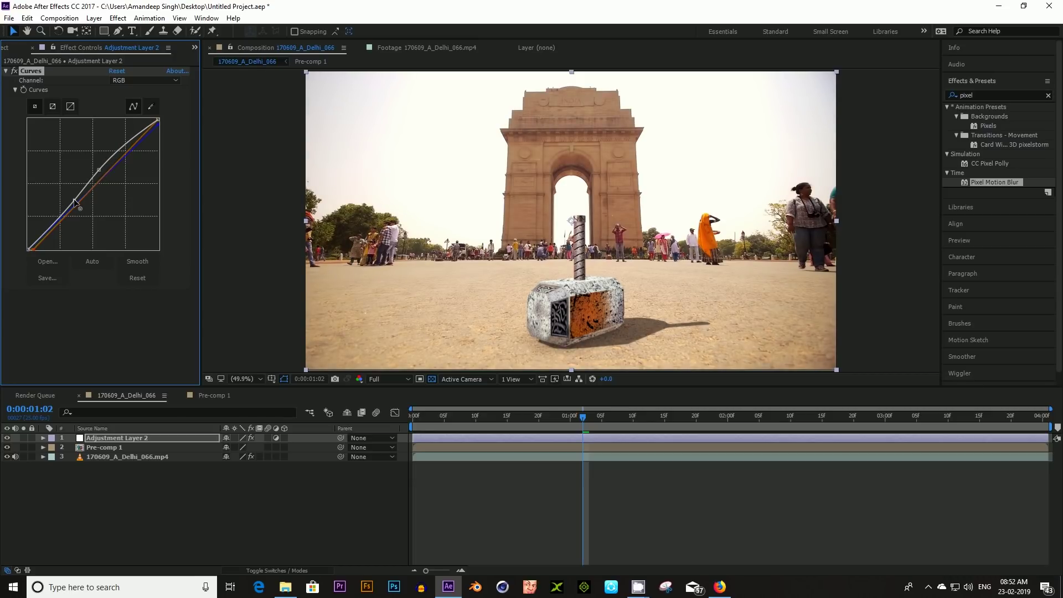
- Preview the graded composition from the start
{"action": "left_click", "coordinate": [139, 519]}
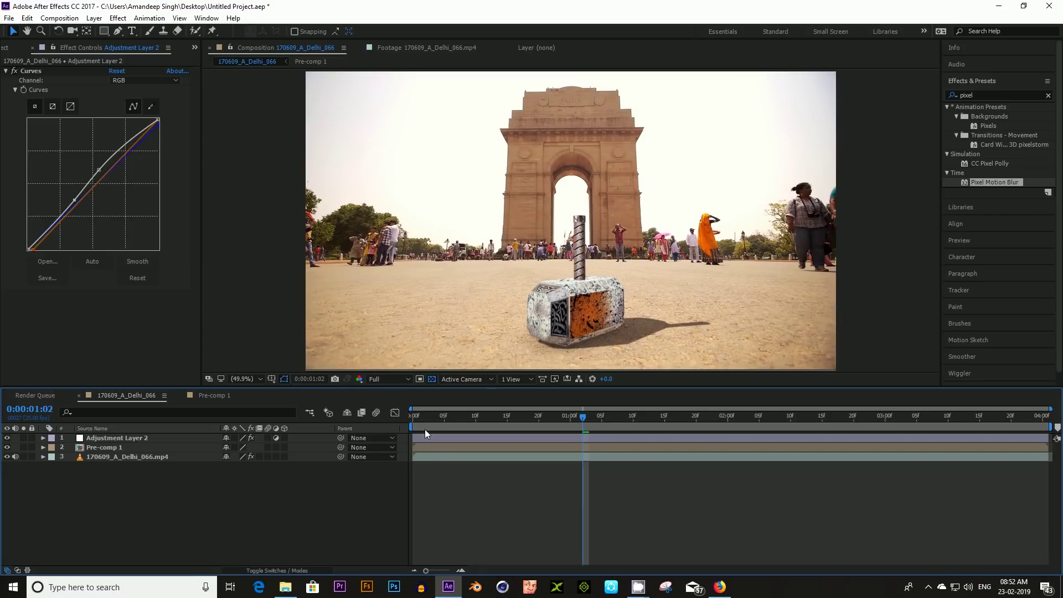
{"action": "left_click", "coordinate": [411, 417]}
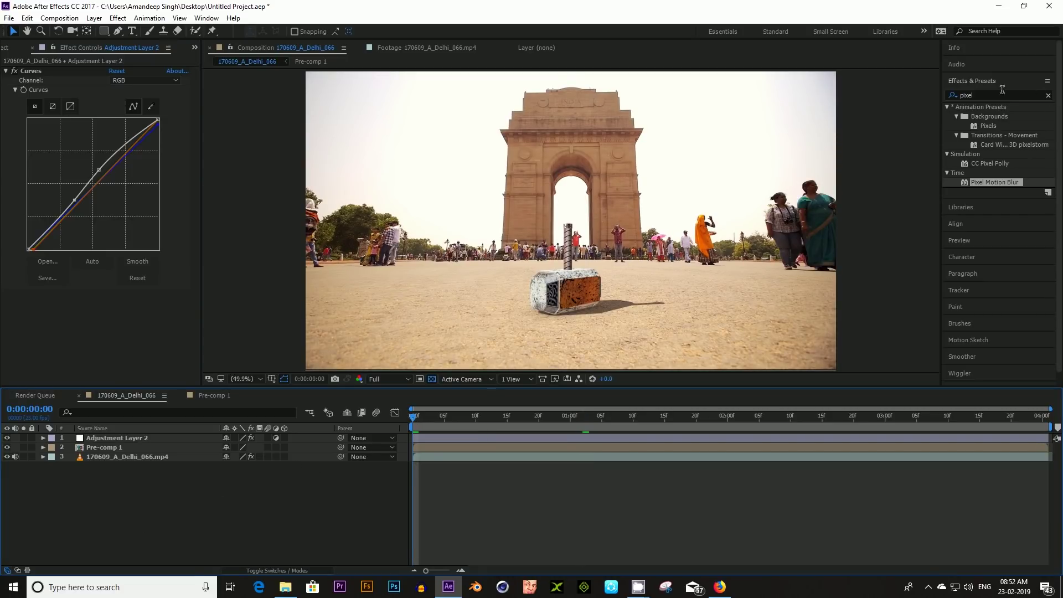
{"action": "left_click", "coordinate": [968, 240]}
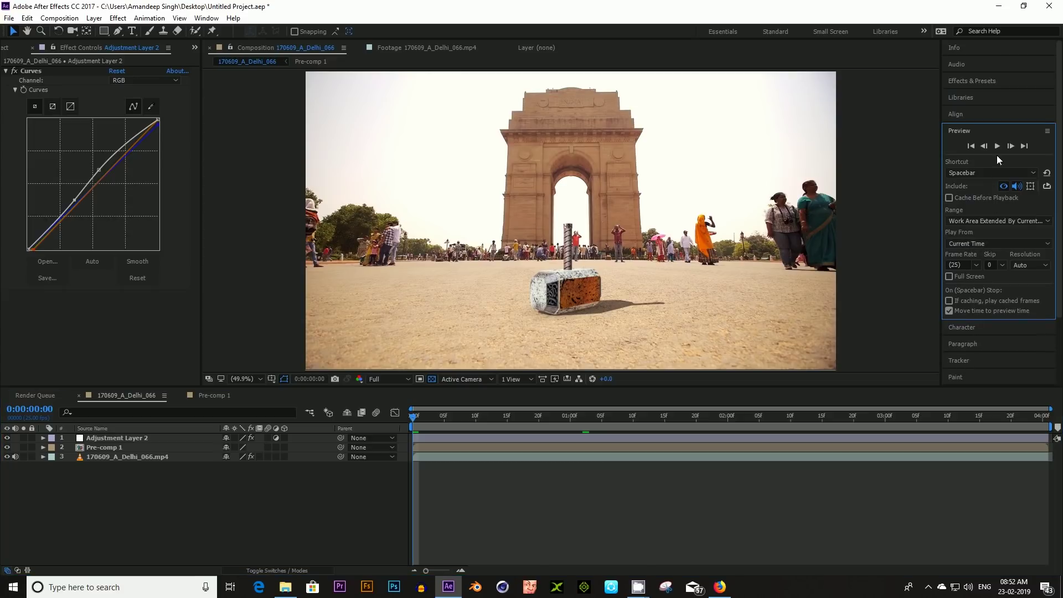
{"action": "left_click", "coordinate": [997, 146]}
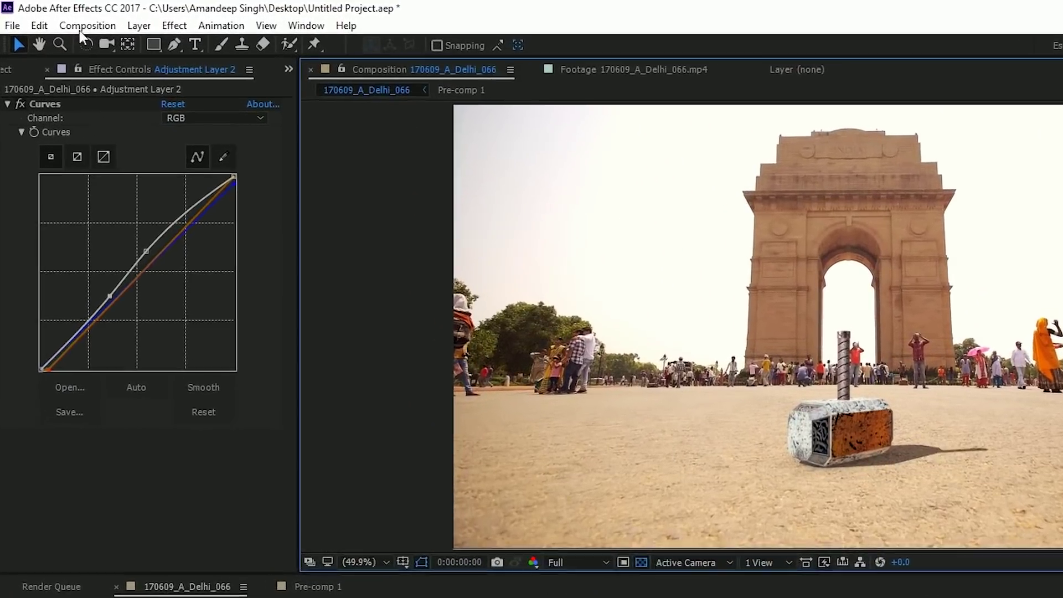
- Add the graded composition to the Render Queue with AVI as the output format
{"action": "left_click", "coordinate": [59, 18]}
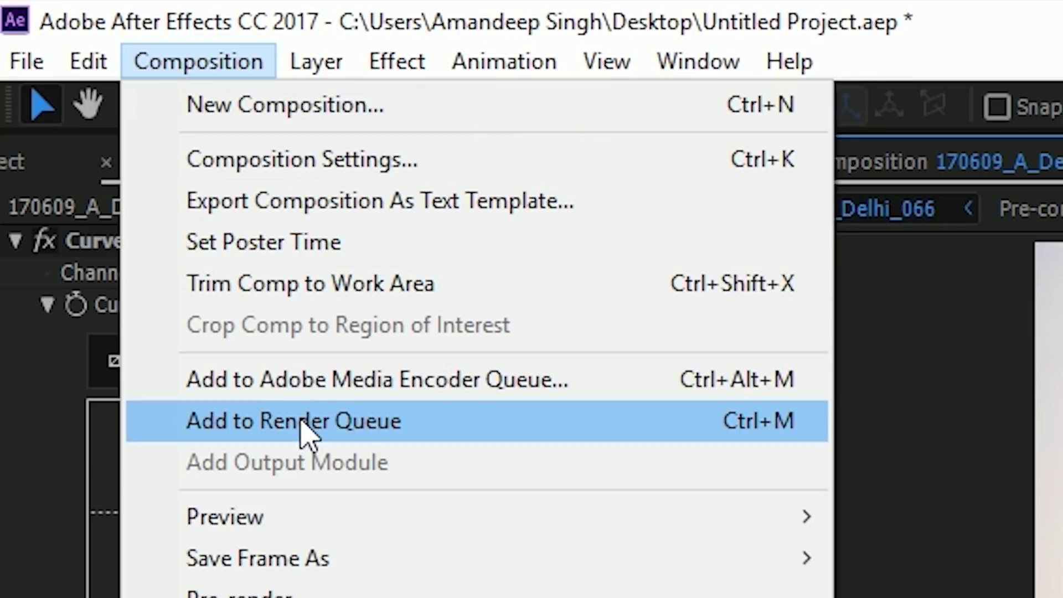
{"action": "left_click", "coordinate": [159, 219]}
{"action": "left_click", "coordinate": [94, 470]}
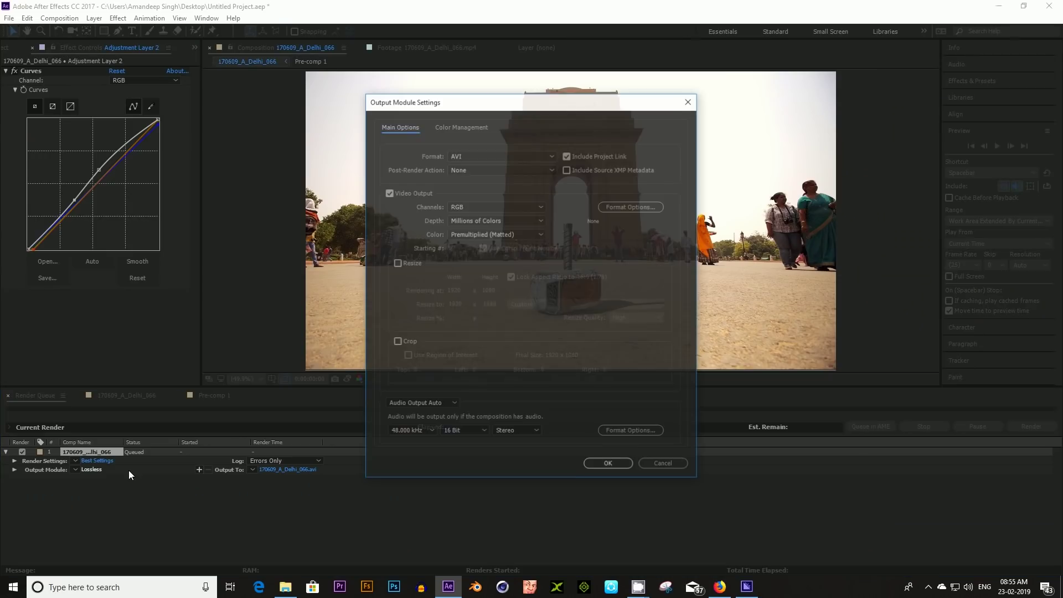
{"action": "left_click", "coordinate": [608, 465]}
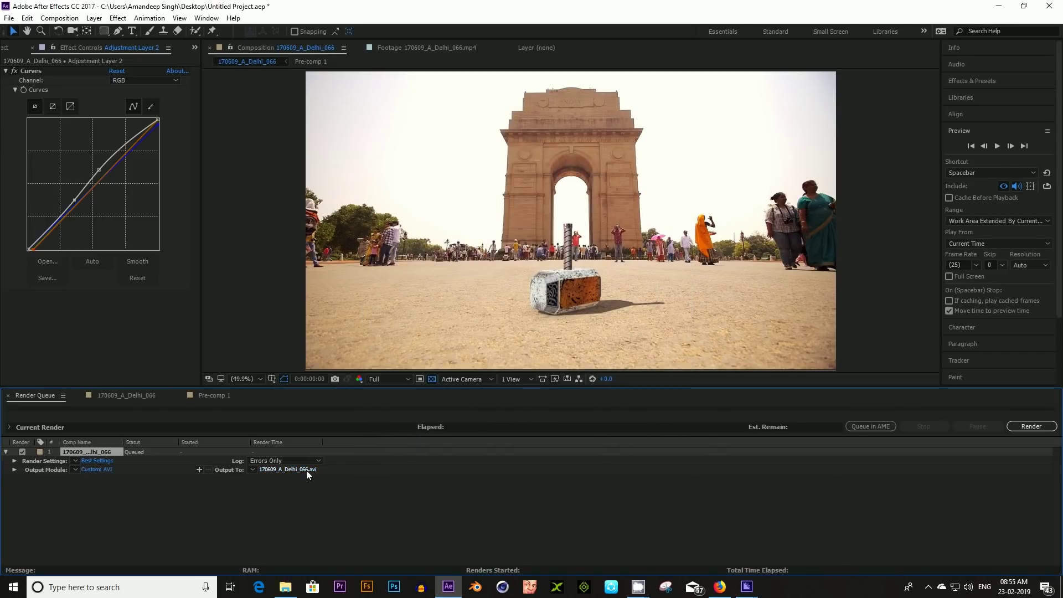
- Set the output to 170609_A_Delhi_066.avi on the Desktop and start rendering
{"action": "left_click", "coordinate": [287, 469]}
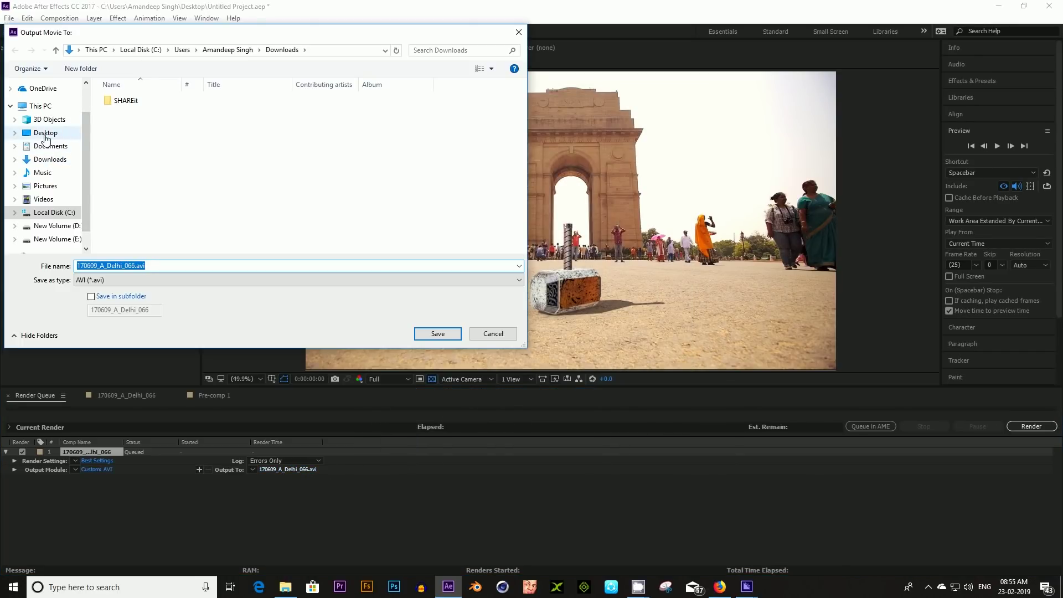
{"action": "left_click", "coordinate": [437, 334]}
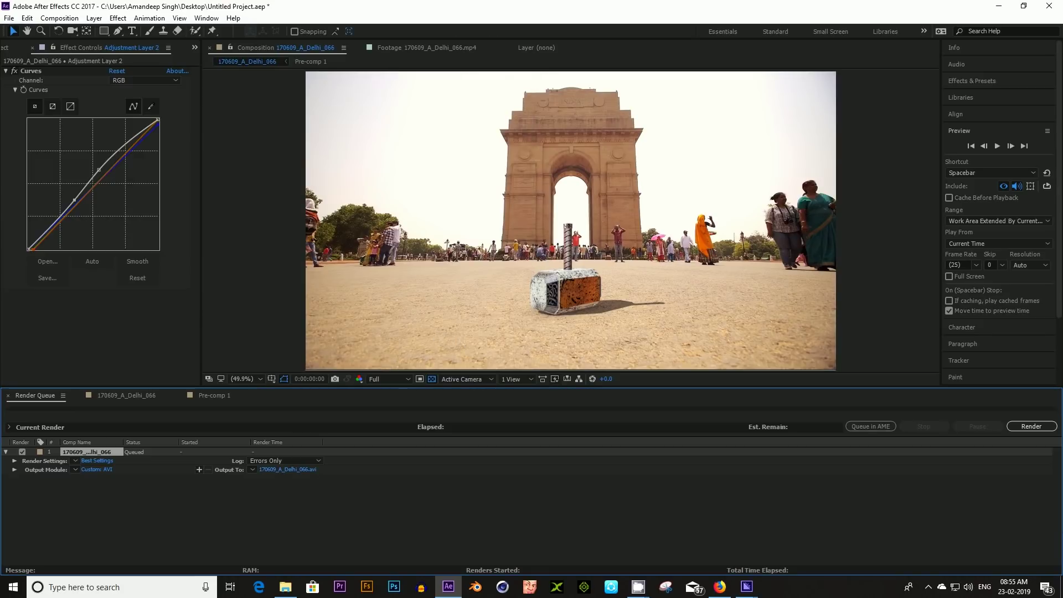
{"action": "left_click", "coordinate": [1031, 426]}
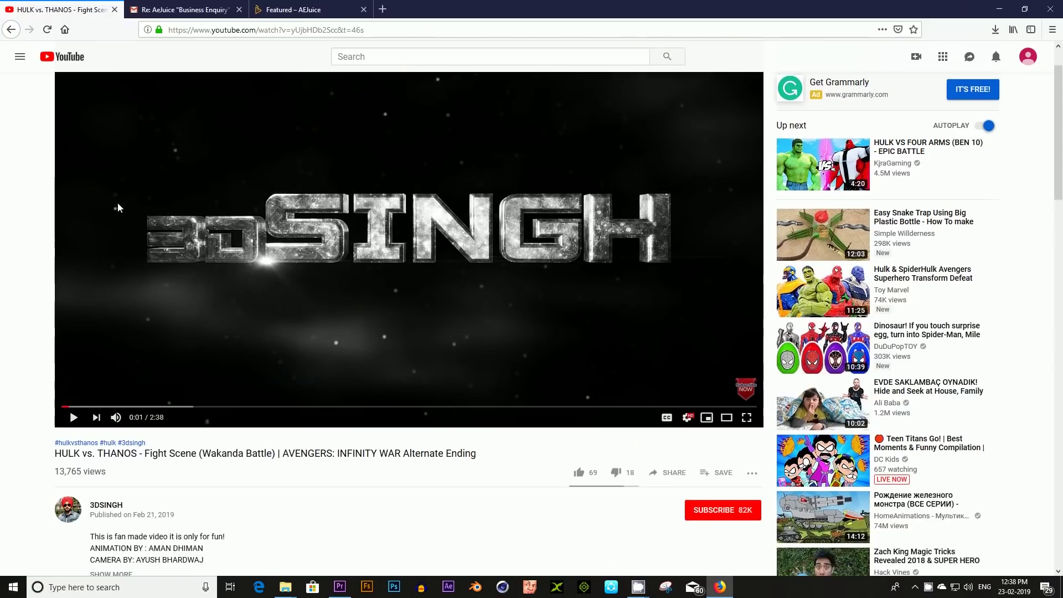
{"action": "scroll", "coordinate": [505, 316], "scroll_direction": "down", "scroll_amount": 3}
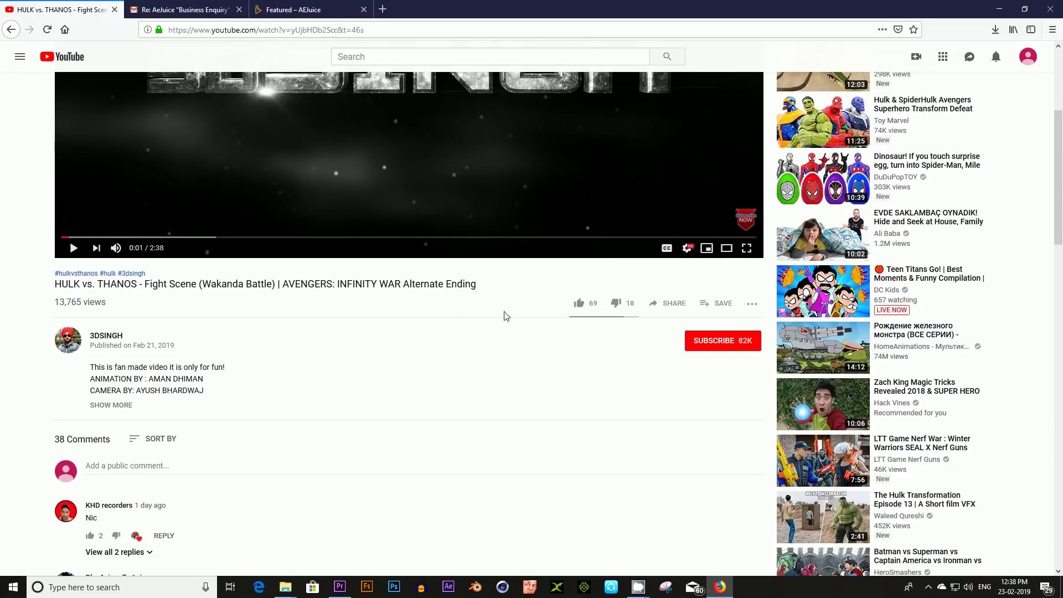
- Like the HULK vs. THANOS video, subscribe to 3DSINGH, and go to its channel page
{"action": "left_click", "coordinate": [587, 309]}
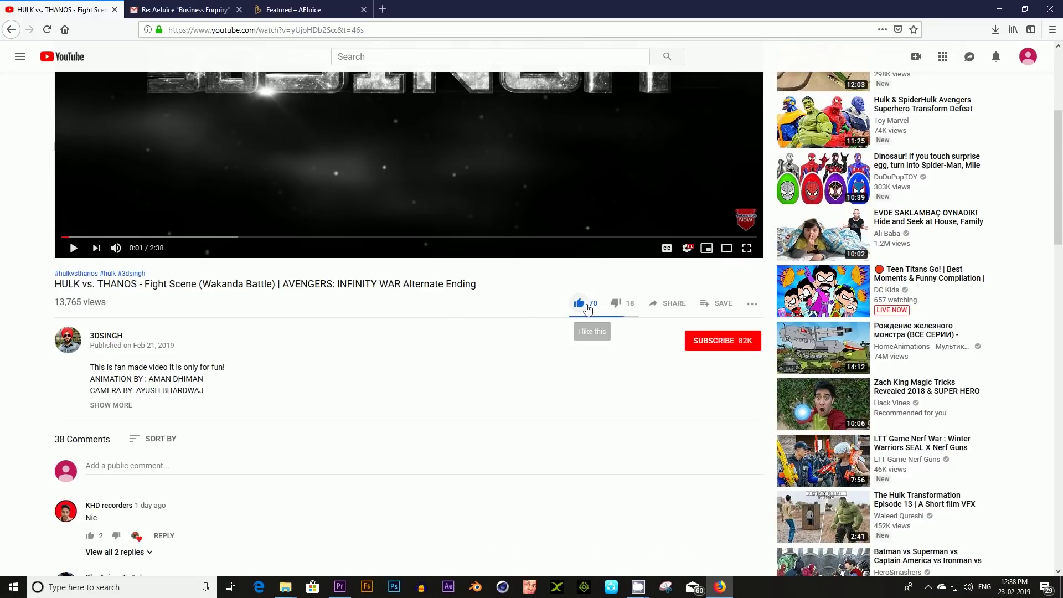
{"action": "left_click", "coordinate": [717, 348]}
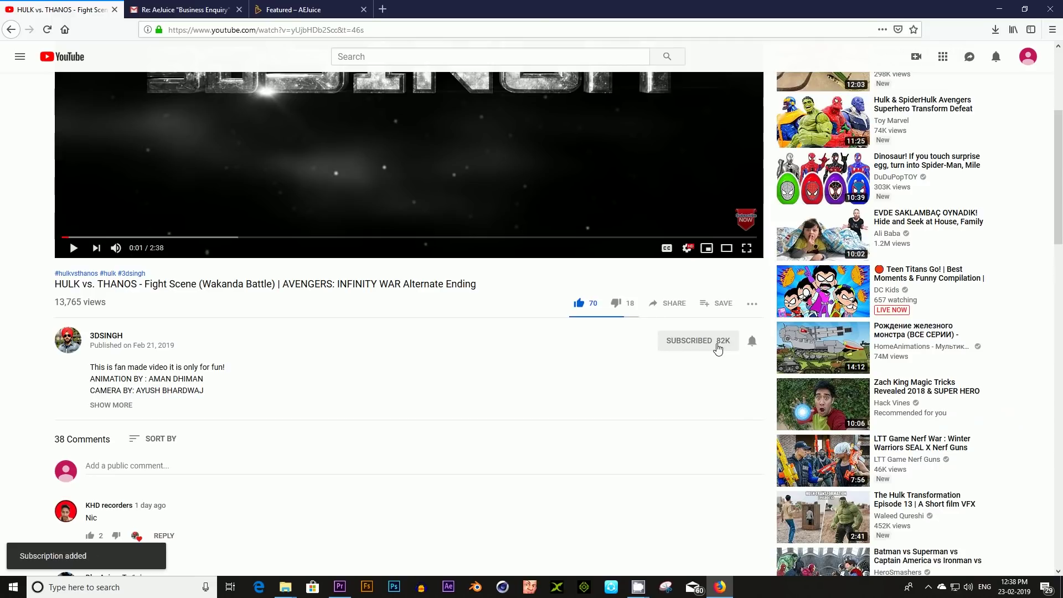
{"action": "left_click", "coordinate": [106, 336]}
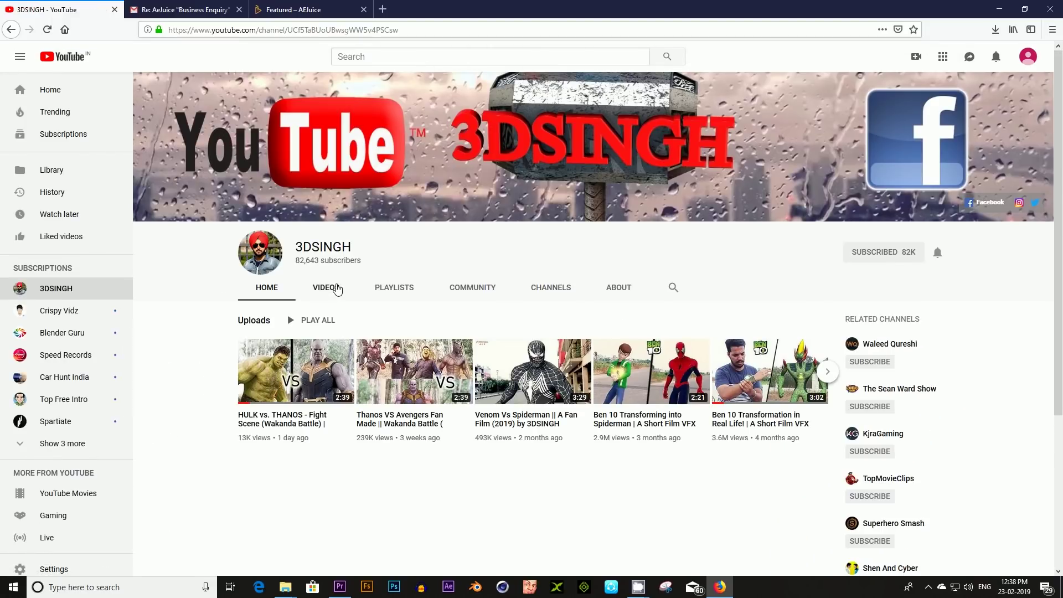
- Scroll through the list of 3DSINGH's uploaded videos
{"action": "left_click", "coordinate": [335, 288]}
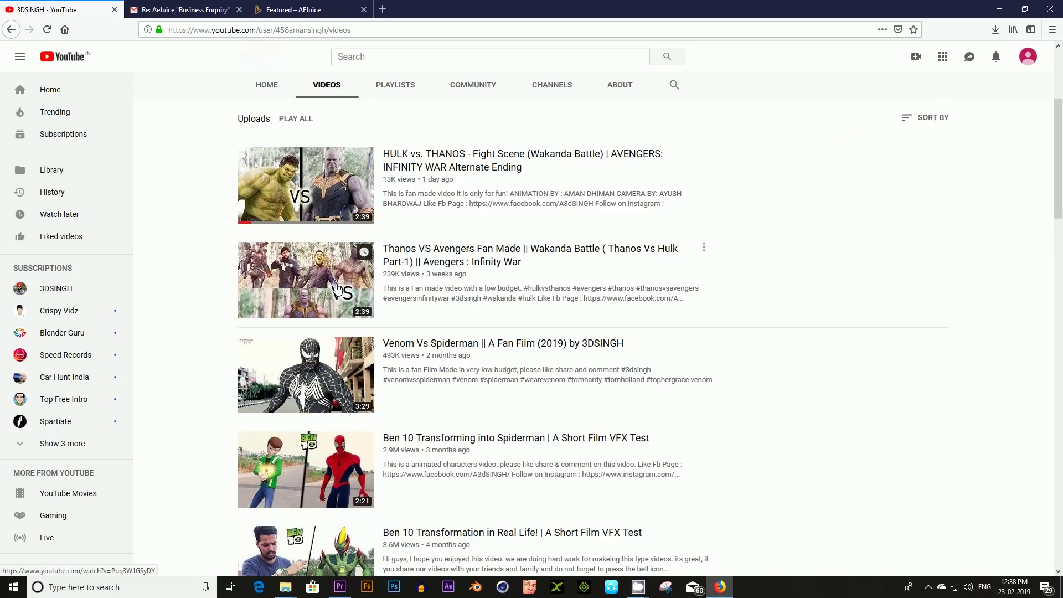
{"action": "scroll", "coordinate": [337, 235], "scroll_direction": "down", "scroll_amount": 4}
{"action": "scroll", "coordinate": [337, 235], "scroll_direction": "down", "scroll_amount": 10}
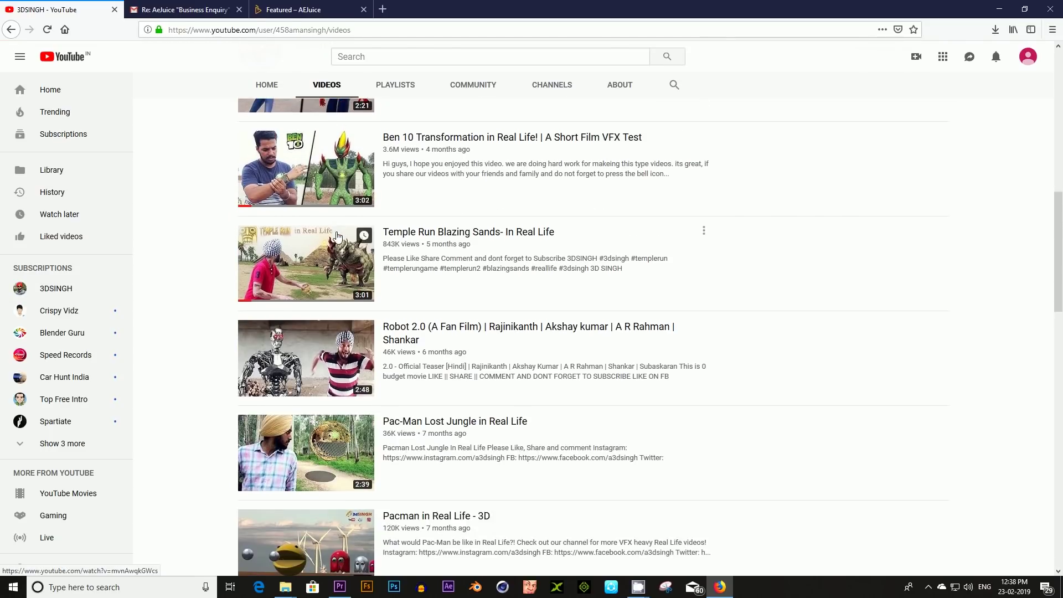
{"action": "scroll", "coordinate": [338, 237], "scroll_direction": "down", "scroll_amount": 12}
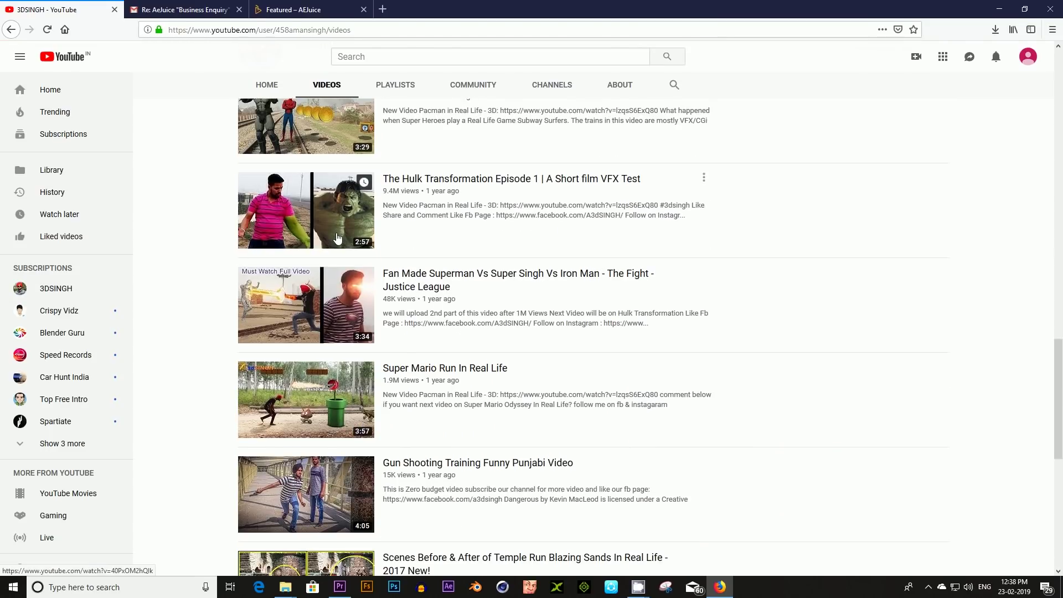
{"action": "scroll", "coordinate": [338, 237], "scroll_direction": "up", "scroll_amount": 18}
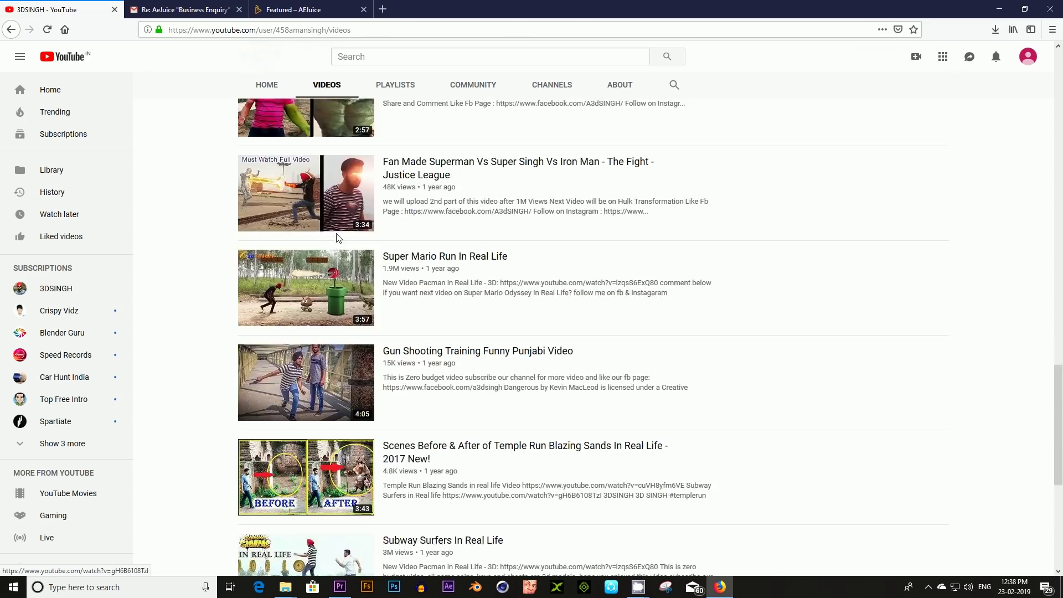
{"action": "scroll", "coordinate": [338, 237], "scroll_direction": "up", "scroll_amount": 4}
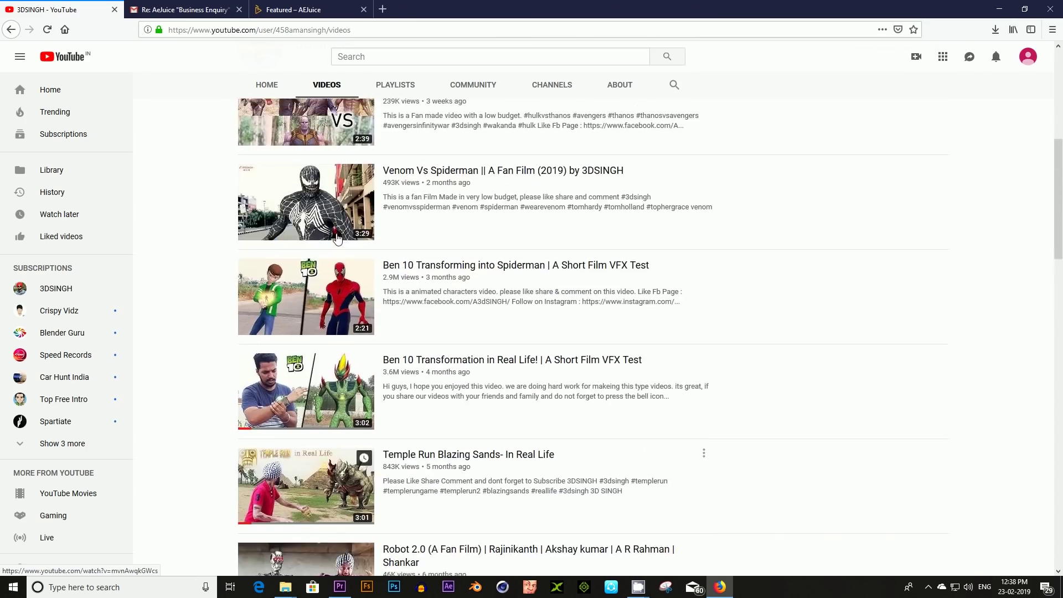